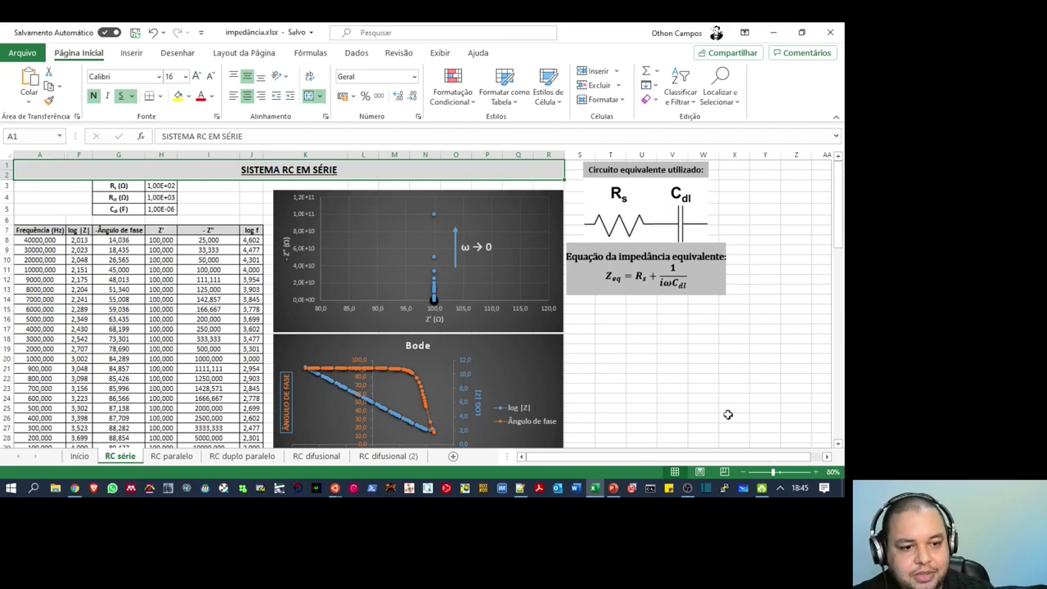
# Examine the Nyquist and Bode plots and the equivalent circuit on the RC série sheet.
pyautogui.click(814, 472)
pyautogui.click(814, 472)
pyautogui.moveTo(605, 464); pyautogui.dragTo(663, 463)
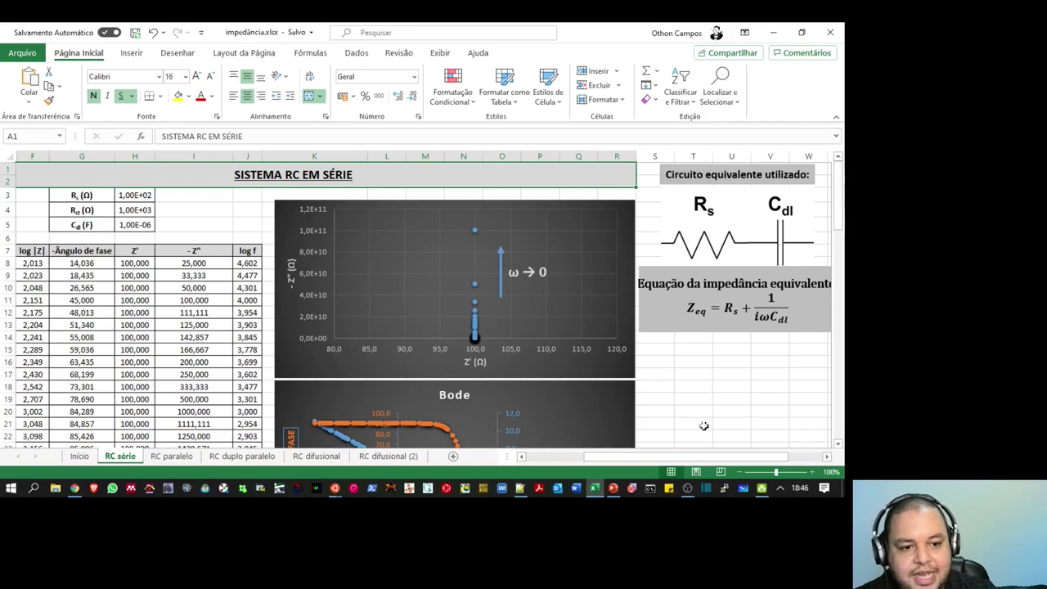
pyautogui.click(738, 472)
pyautogui.click(737, 473)
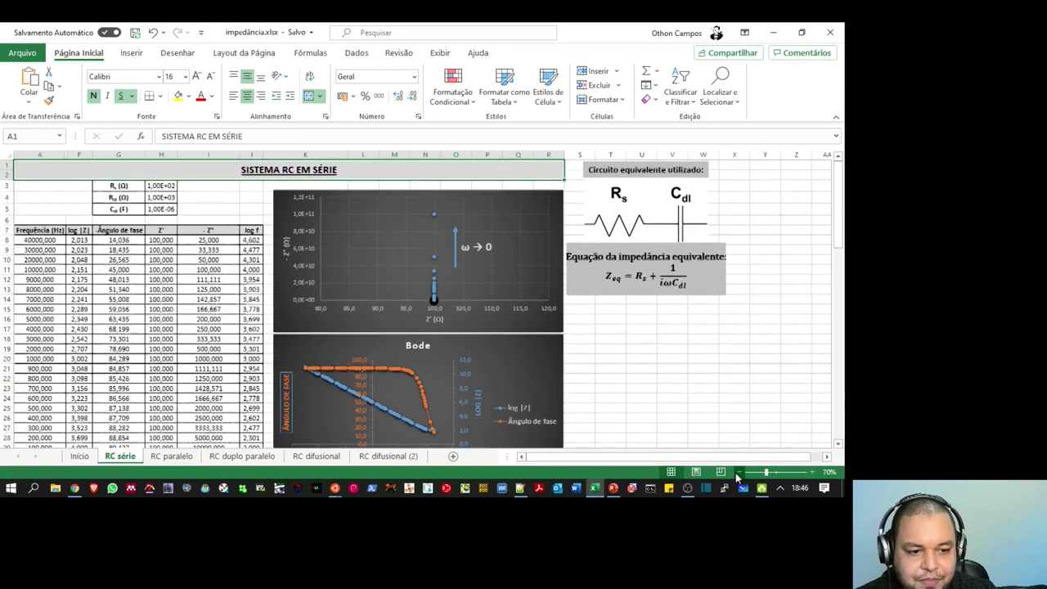
pyautogui.click(738, 472)
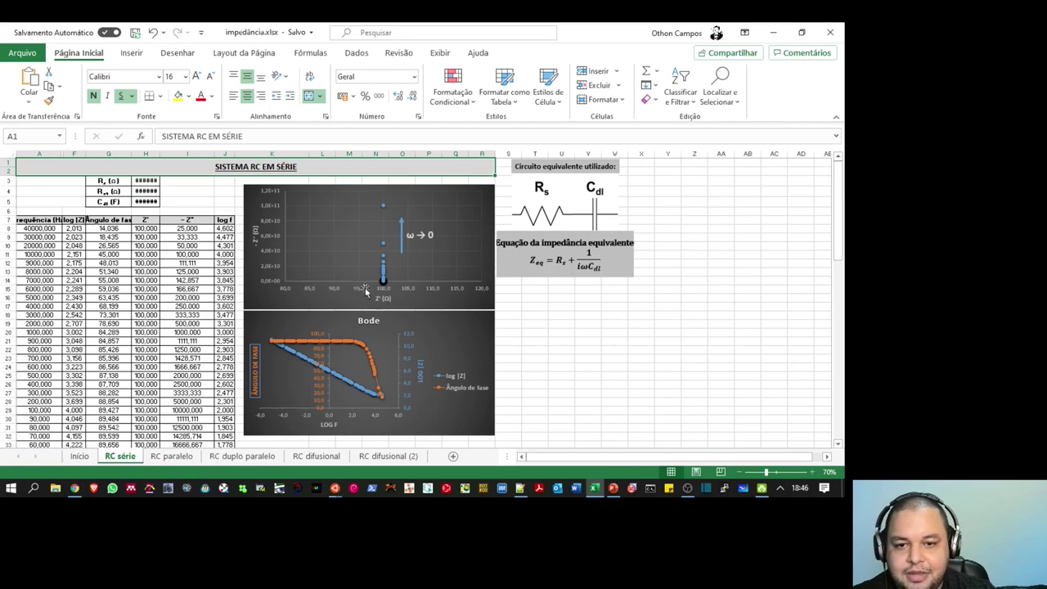
# Look at the RC paralelo sheet and switch to the RC duplo paralelo sheet.
pyautogui.click(171, 456)
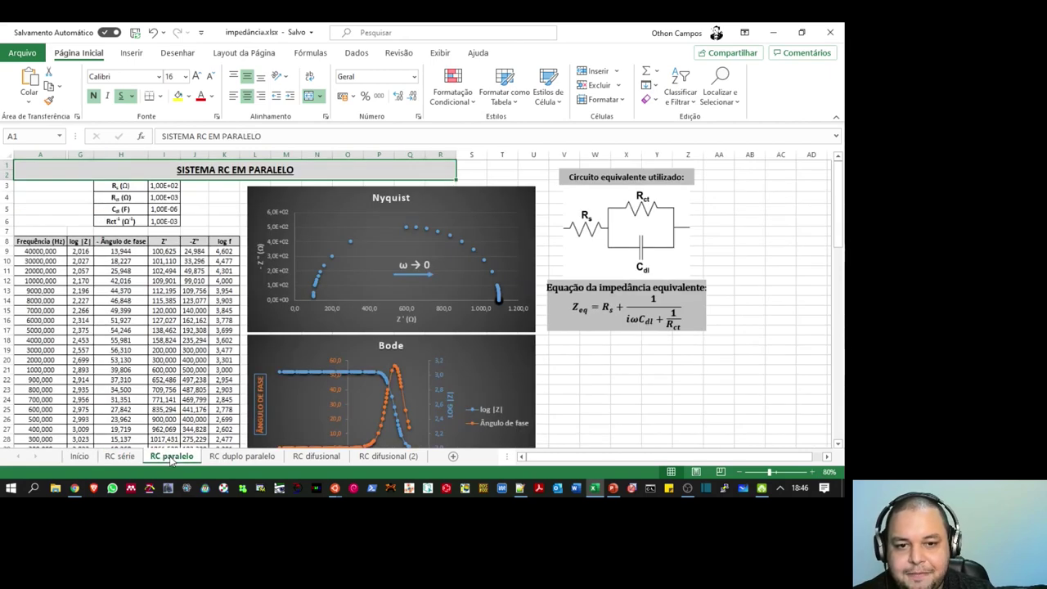
pyautogui.click(233, 461)
pyautogui.moveTo(838, 197); pyautogui.dragTo(838, 215)
pyautogui.scroll(2, 597, 380)
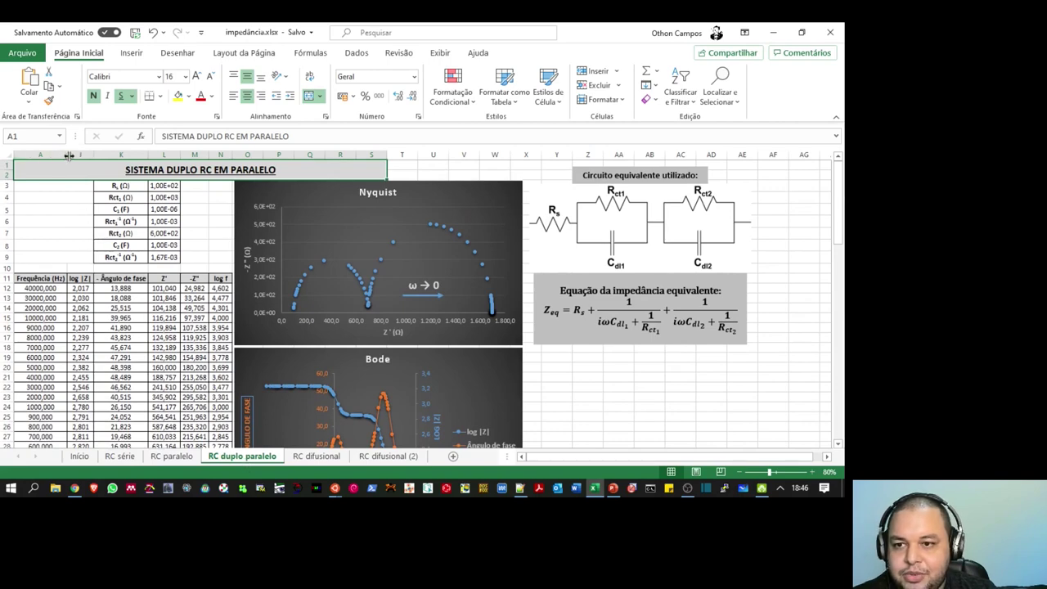
# Unhide the intermediate calculation columns B to I between the frequency and log |Z| columns.
pyautogui.doubleClick(69, 155)
pyautogui.doubleClick(68, 158)
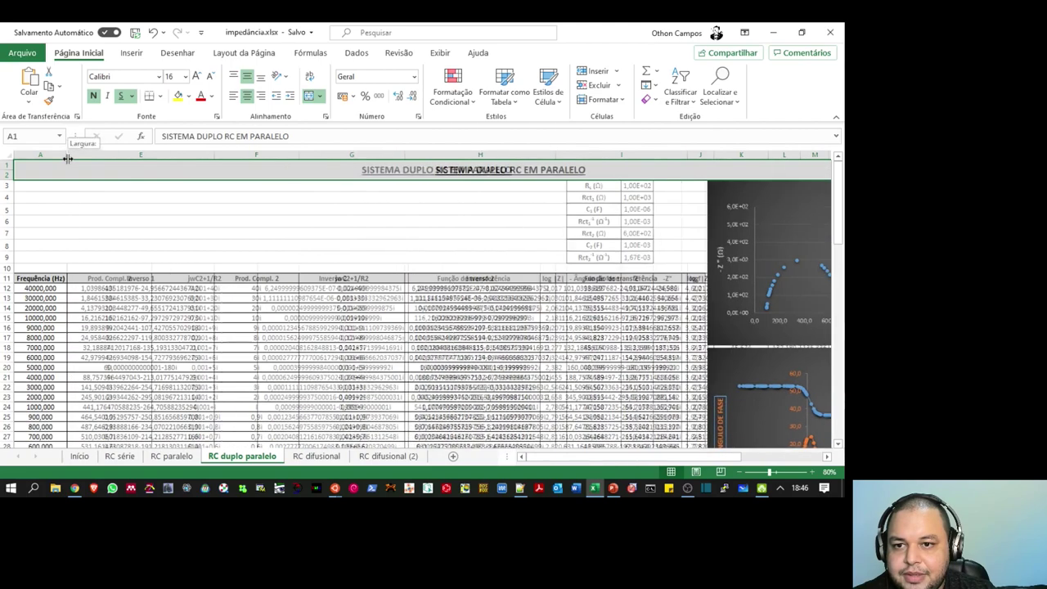
pyautogui.doubleClick(68, 158)
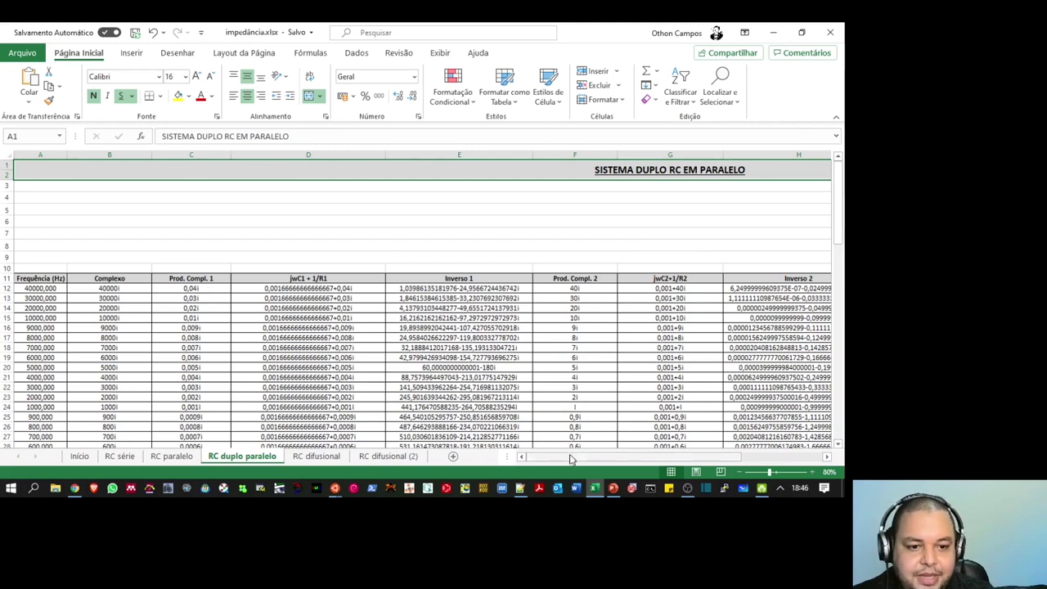
# Examine the row 12 formulas for Prod. Compl. 1, jwC1 + 1/R1 and Função de transferência.
pyautogui.click(183, 290)
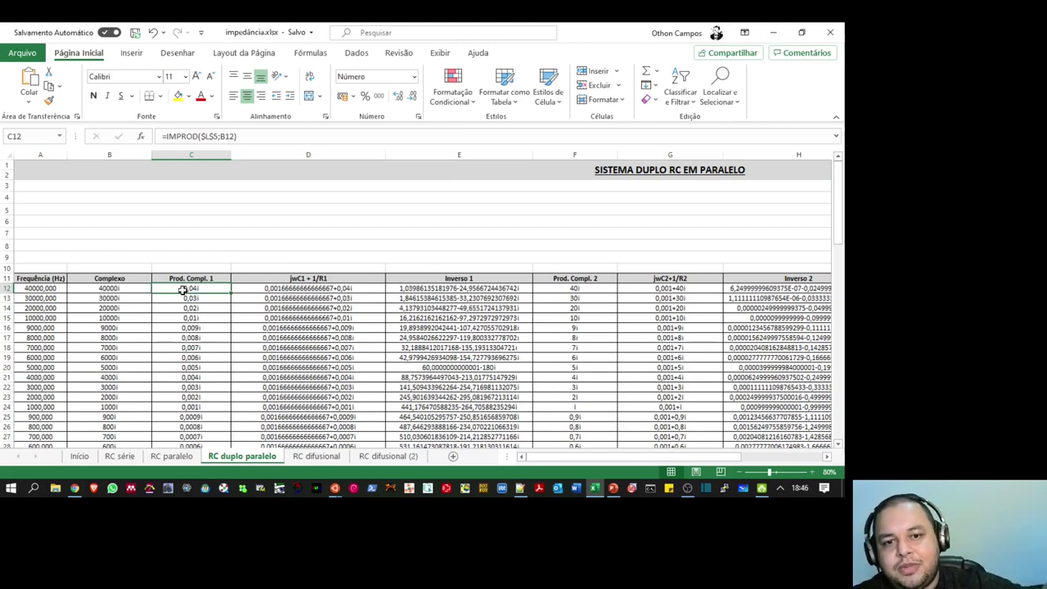
pyautogui.press('Right')
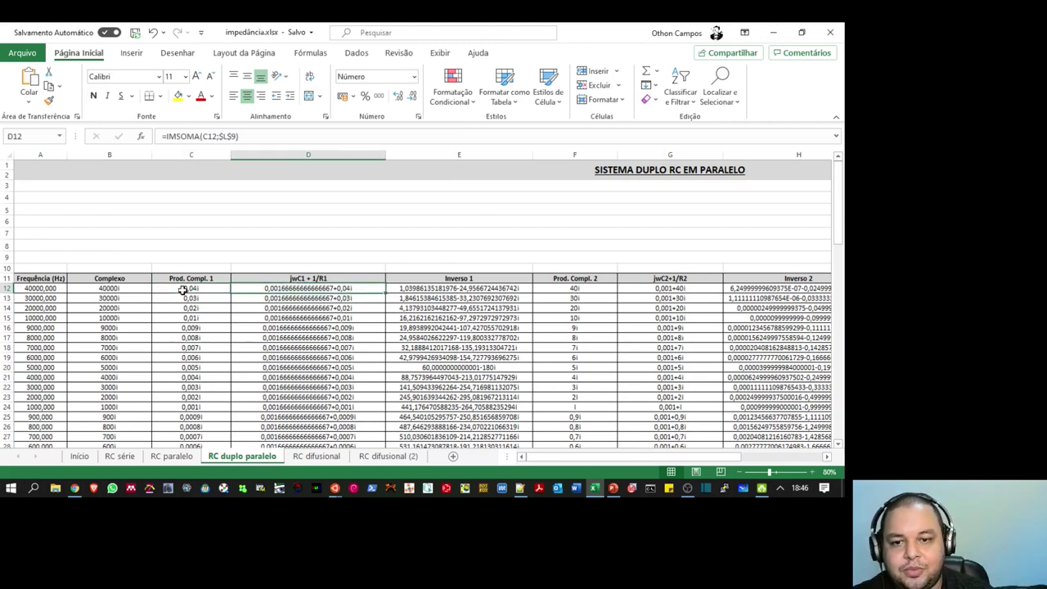
pyautogui.click(172, 137)
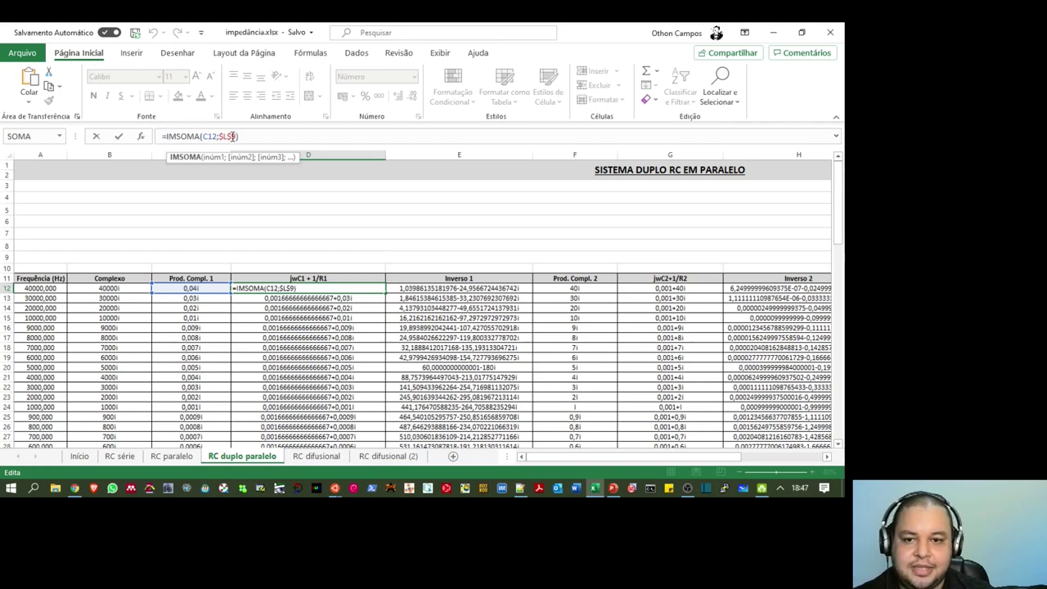
pyautogui.press('Return')
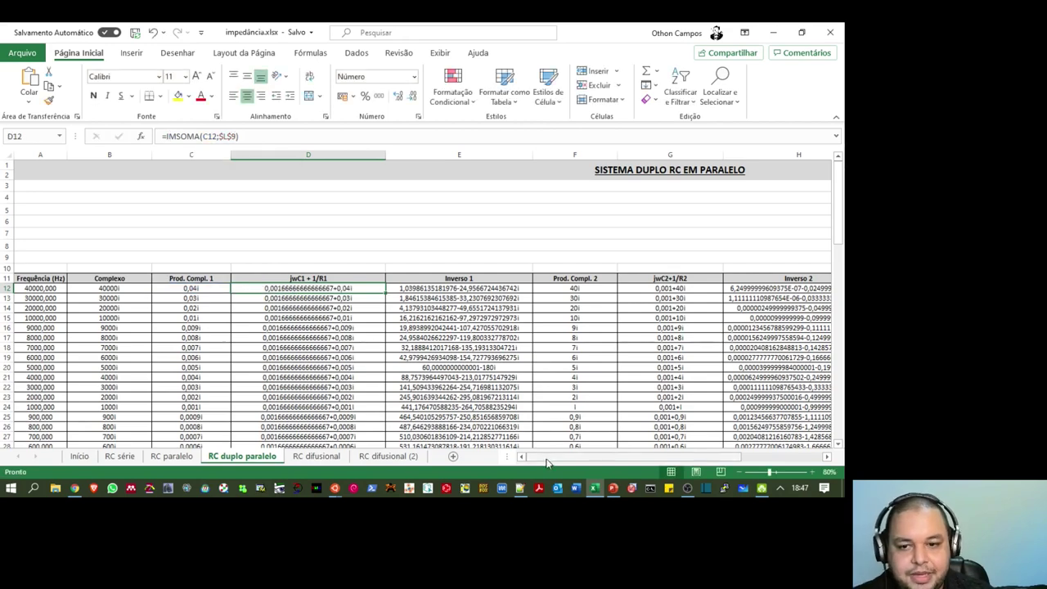
pyautogui.moveTo(553, 460); pyautogui.dragTo(582, 460)
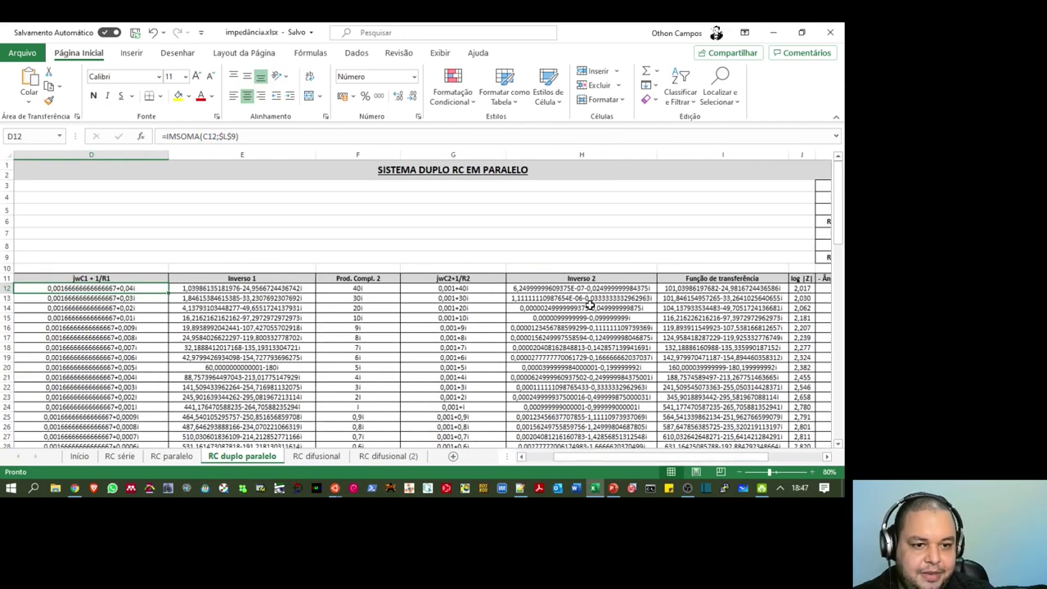
pyautogui.click(734, 288)
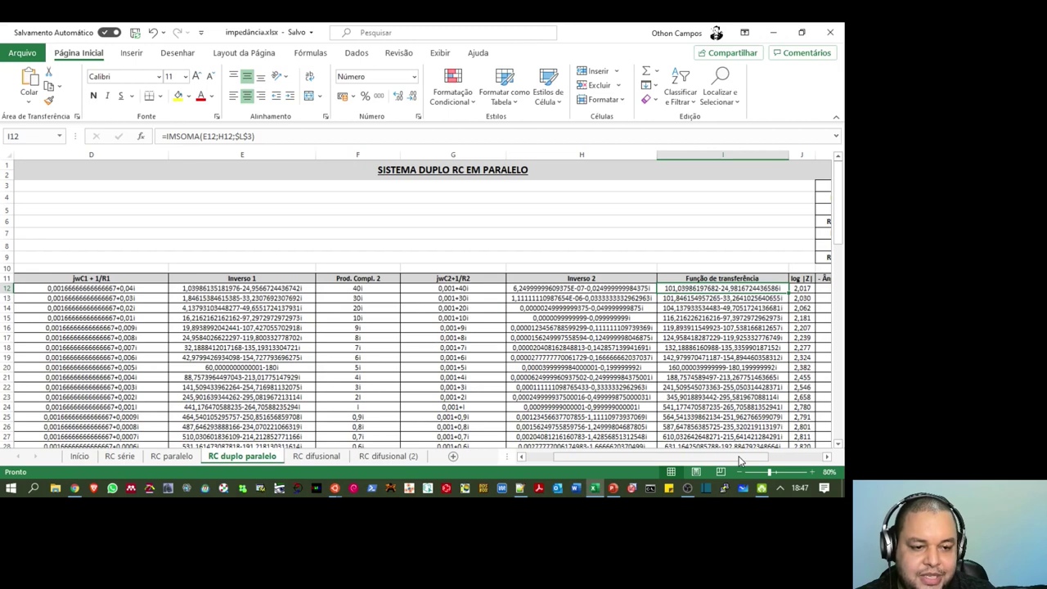
pyautogui.moveTo(740, 462); pyautogui.dragTo(710, 462)
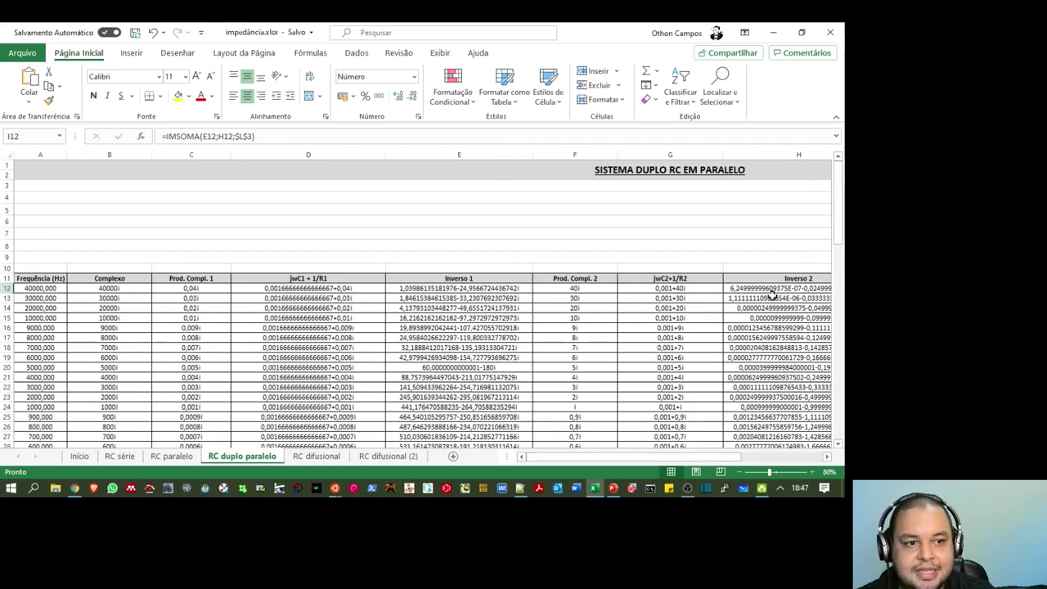
pyautogui.moveTo(672, 457); pyautogui.dragTo(709, 456)
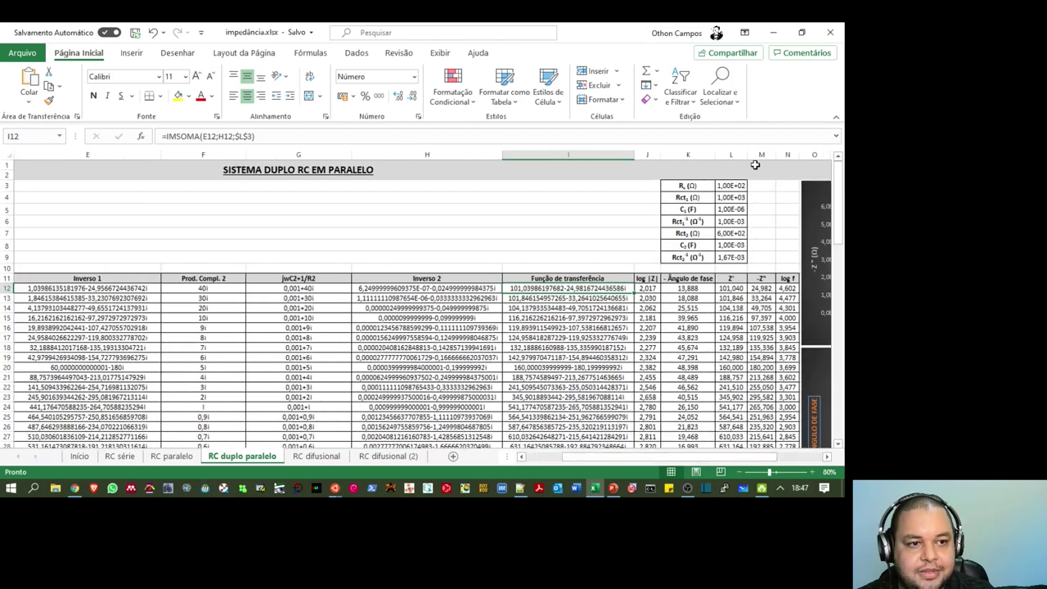
# Hide the intermediate calculation columns B to I so the frequency column sits beside log |Z|.
pyautogui.moveTo(633, 153); pyautogui.dragTo(27, 150)
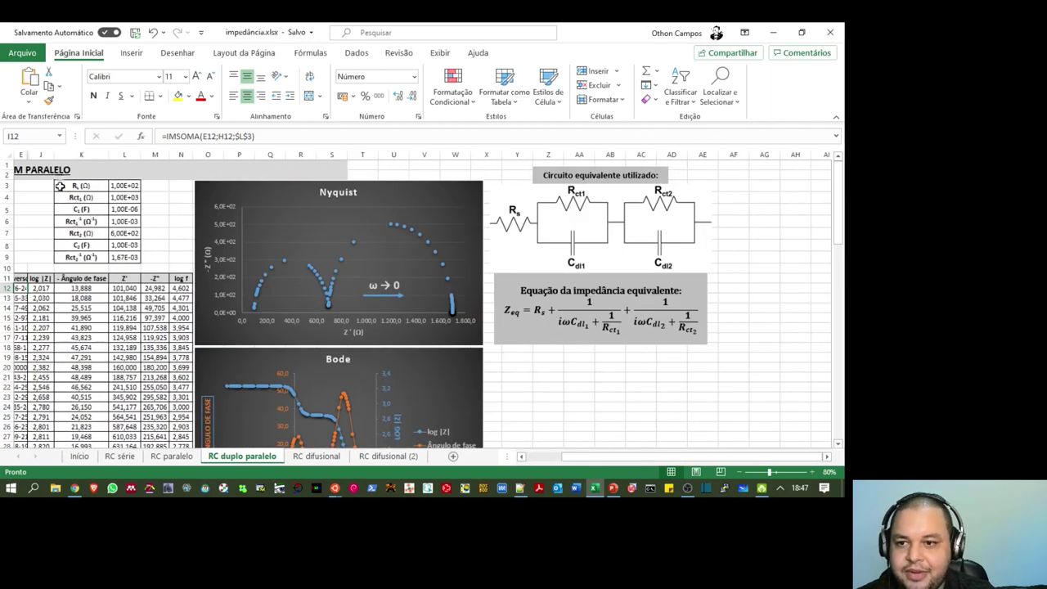
pyautogui.hscroll(-3, 586, 437)
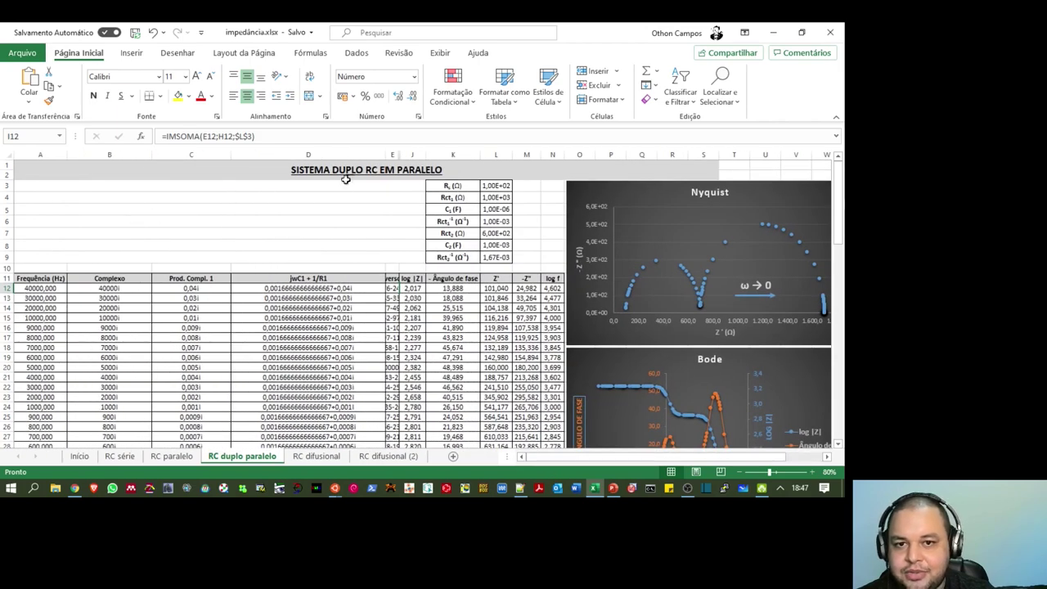
pyautogui.moveTo(400, 154); pyautogui.dragTo(57, 150)
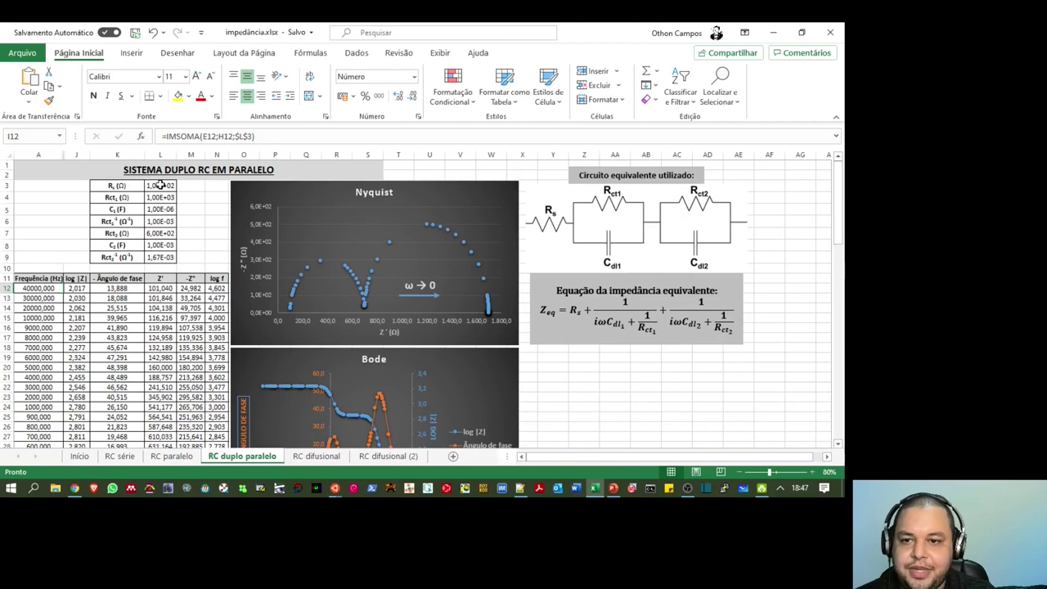
# Highlight the circuit parameter table K3:L9 with a yellow fill.
pyautogui.moveTo(109, 186); pyautogui.dragTo(200, 258)
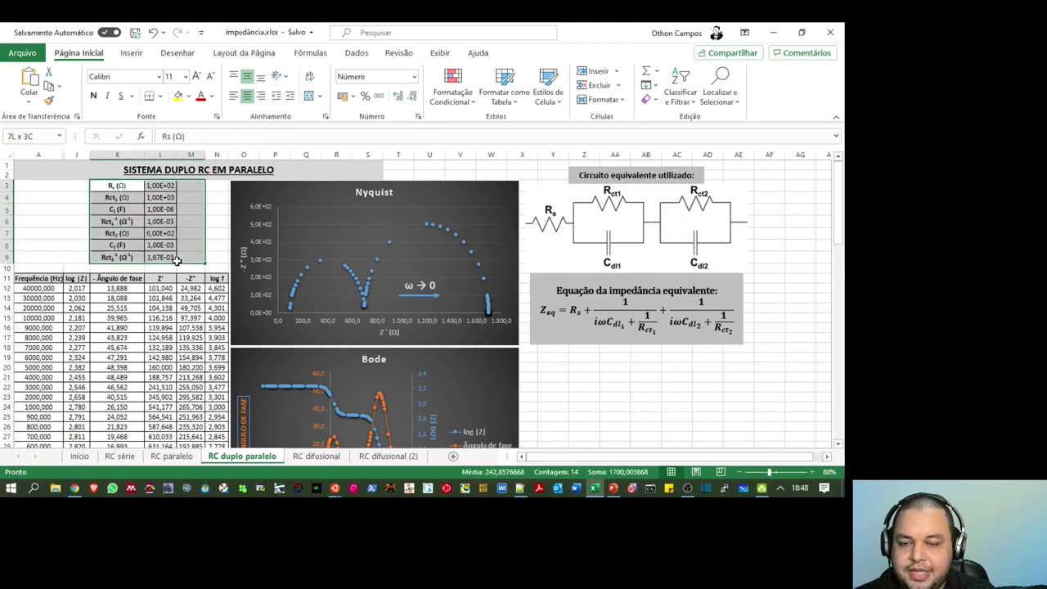
pyautogui.click(812, 471)
pyautogui.click(812, 472)
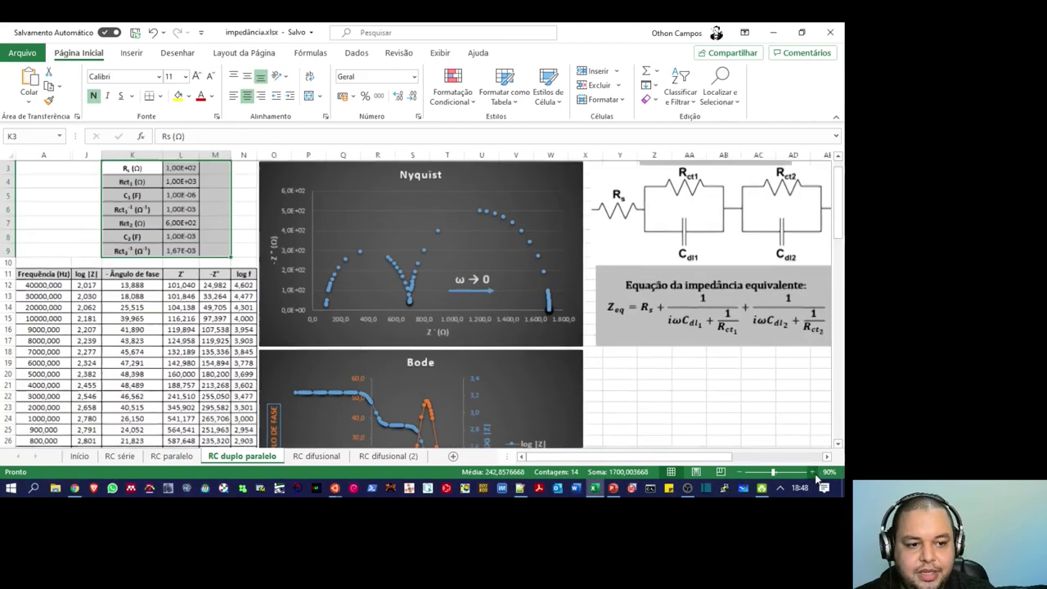
pyautogui.click(812, 471)
pyautogui.click(812, 471)
pyautogui.click(812, 472)
pyautogui.click(812, 472)
pyautogui.click(812, 472)
pyautogui.click(812, 472)
pyautogui.click(162, 220)
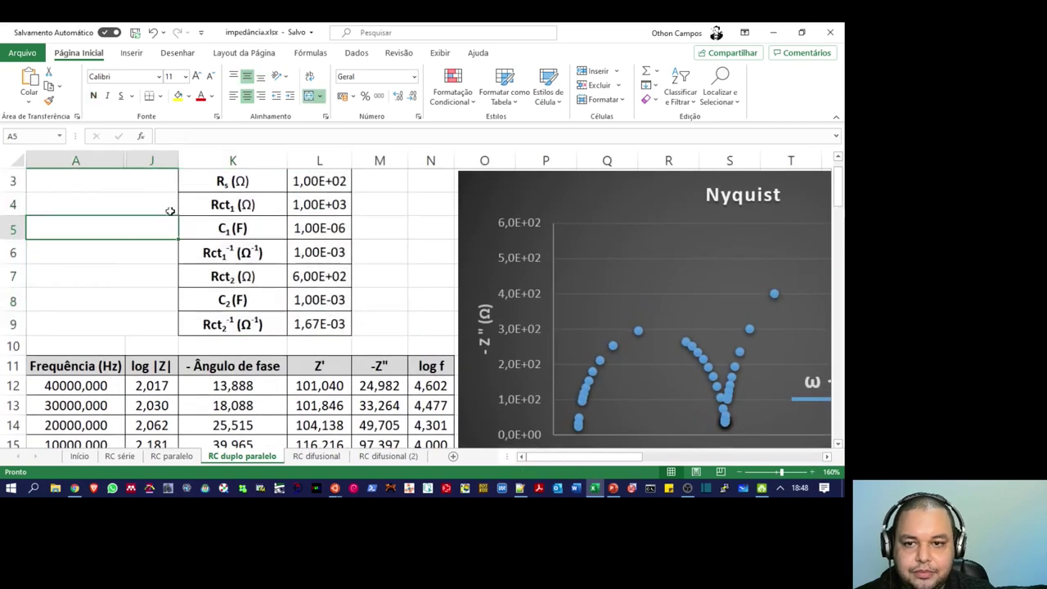
pyautogui.moveTo(204, 176); pyautogui.dragTo(326, 323)
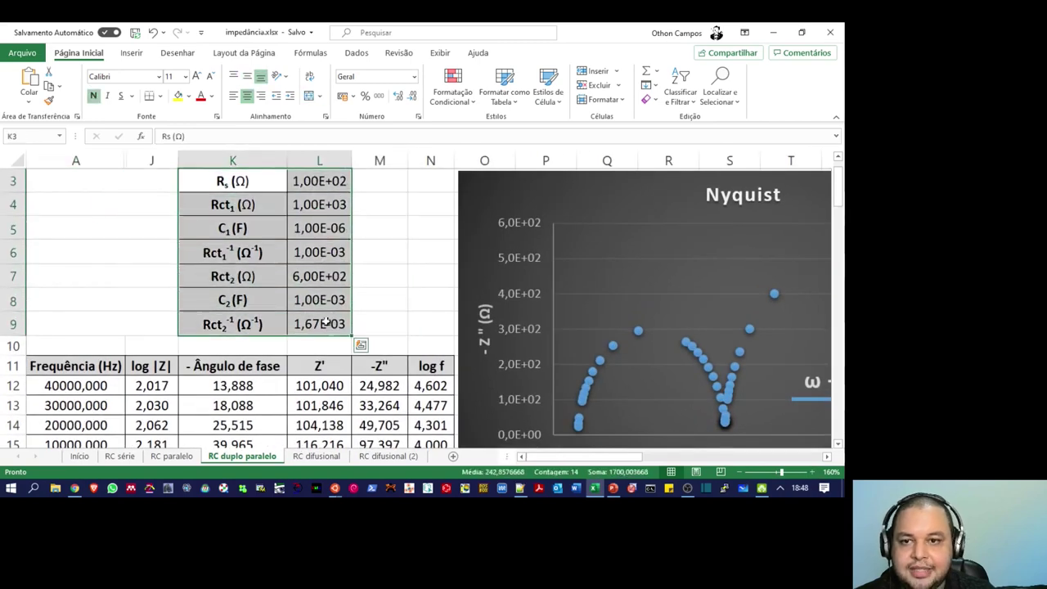
pyautogui.click(177, 96)
pyautogui.click(117, 253)
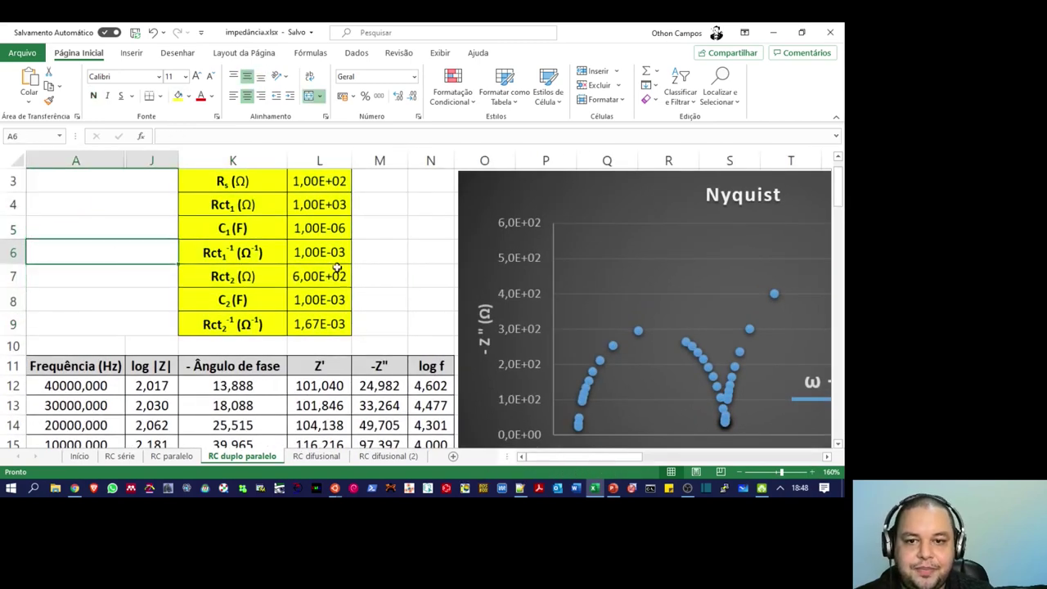
# Set the series resistance Rs in L3 to 500 Ω.
pyautogui.click(316, 181)
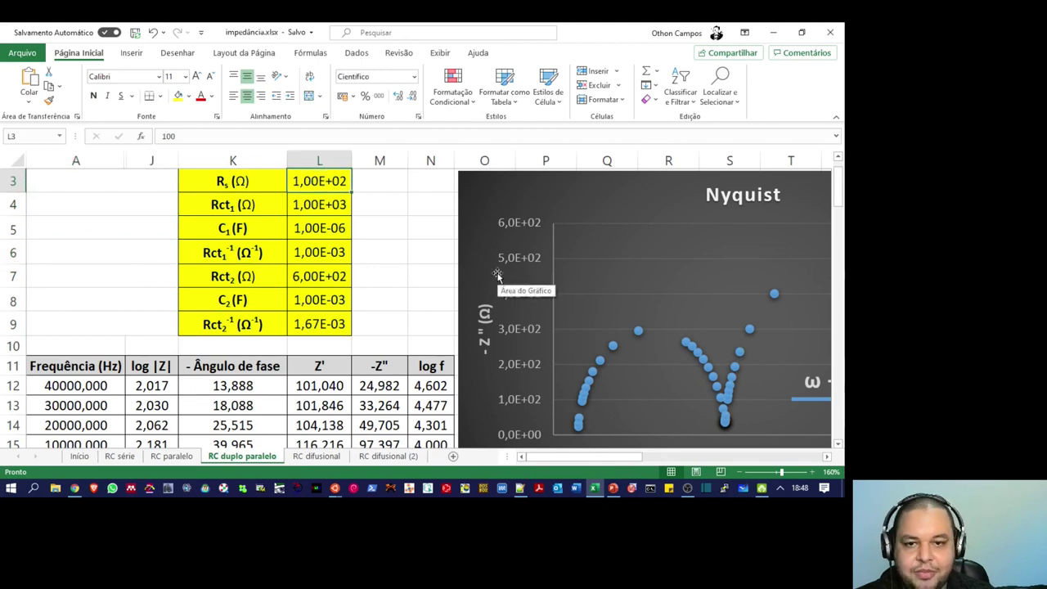
pyautogui.write('500')
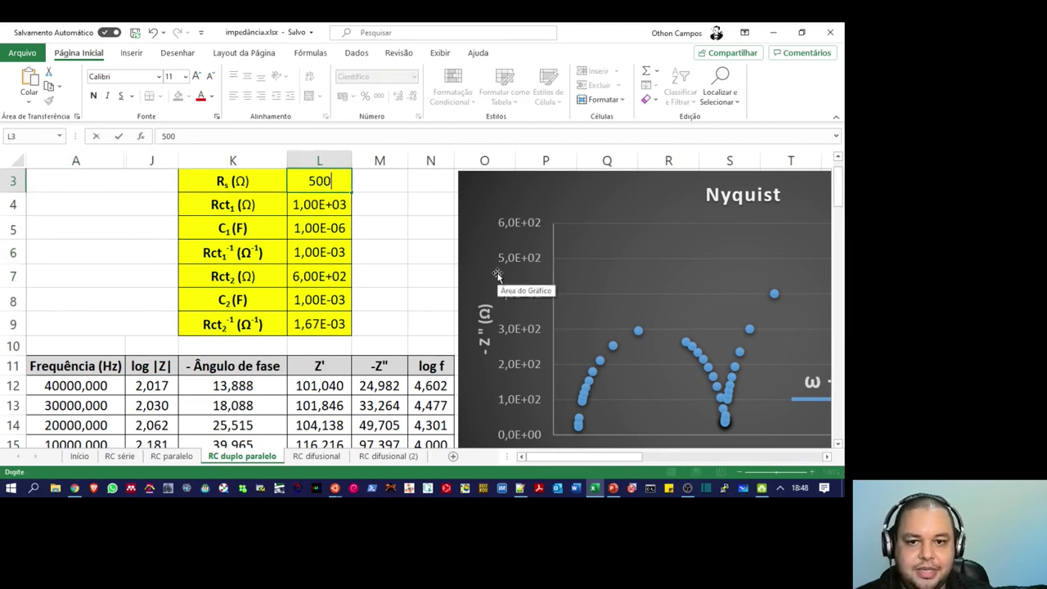
pyautogui.press('Return')
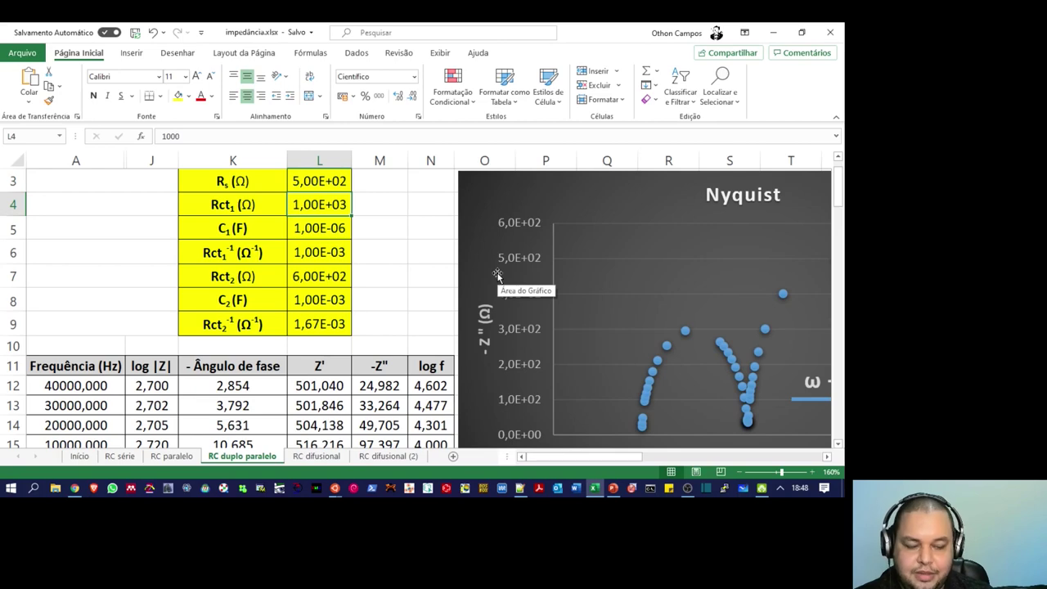
# Set the first charge-transfer resistance Rct1 in L4 to 200 Ω, with the whole Nyquist plot in view.
pyautogui.click(739, 472)
pyautogui.click(739, 472)
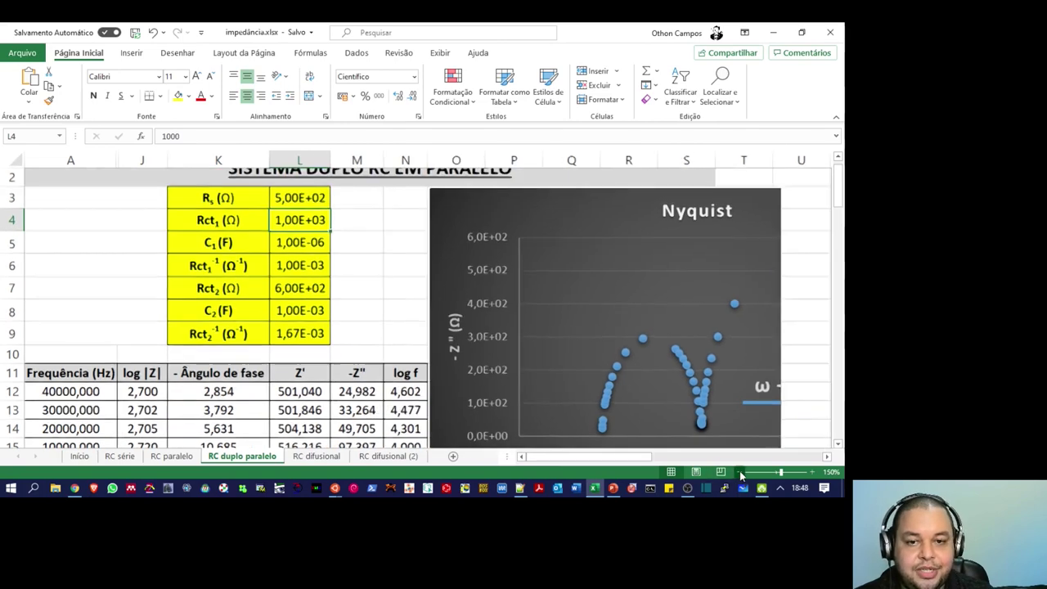
pyautogui.click(739, 472)
pyautogui.click(739, 472)
pyautogui.click(739, 472)
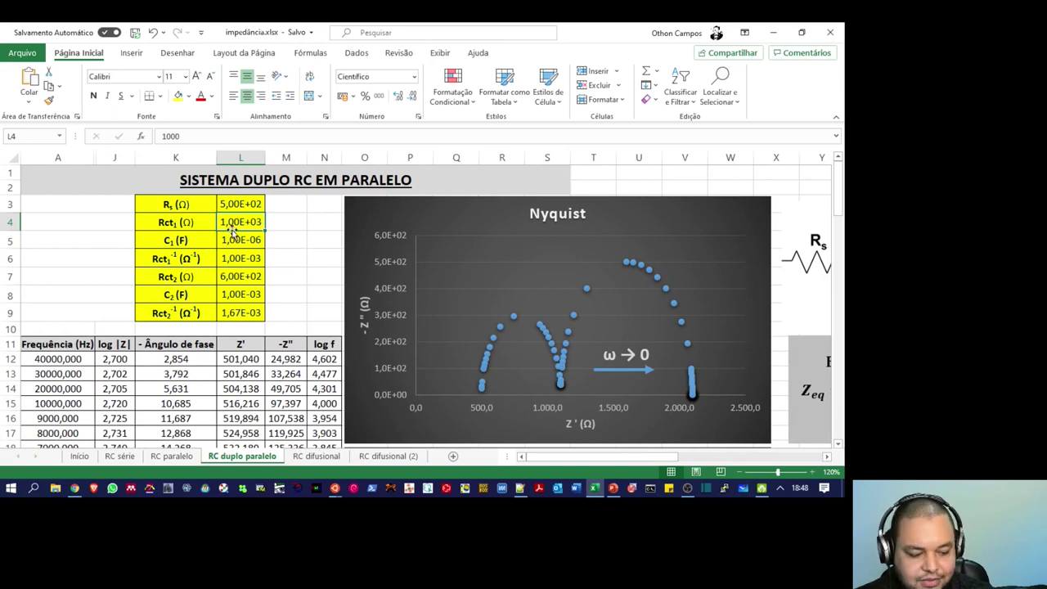
pyautogui.write('200')
pyautogui.press('Return')
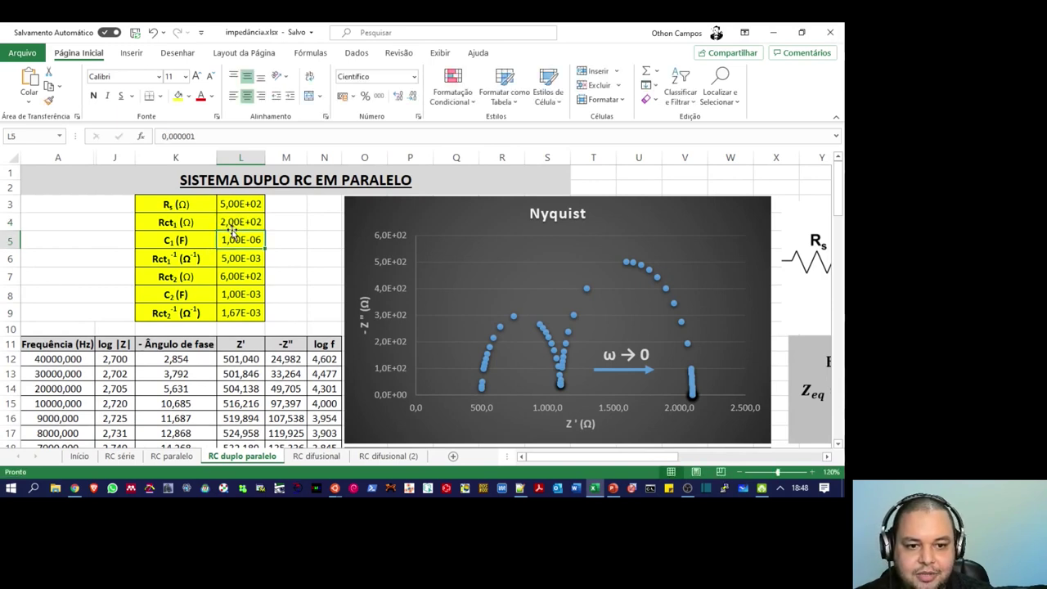
# Replace the Rct1⁻¹ formula in L6 with the value 5e-06.
pyautogui.click(240, 256)
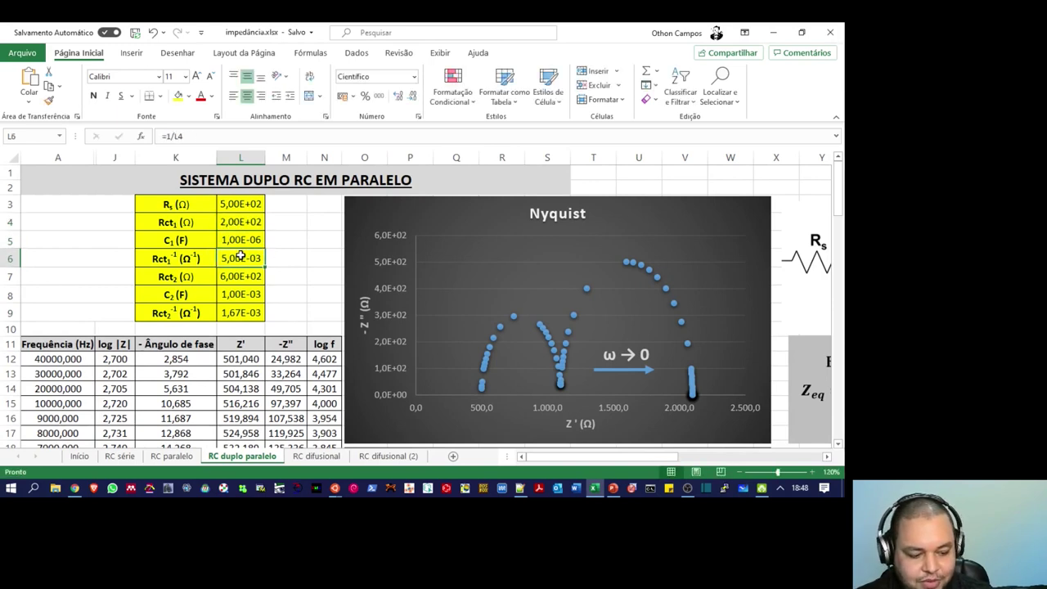
pyautogui.write('5e-06')
pyautogui.press('Return')
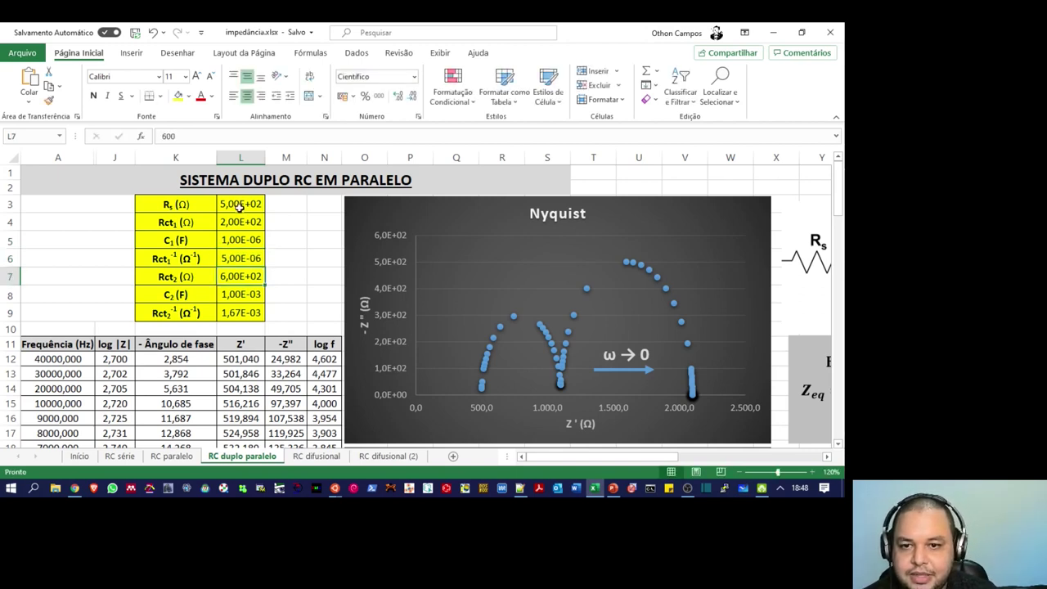
# Set Rct1 in L4 to 1000 Ω and the series resistance Rs in L3 to 25 Ω.
pyautogui.click(237, 220)
pyautogui.write('1,0')
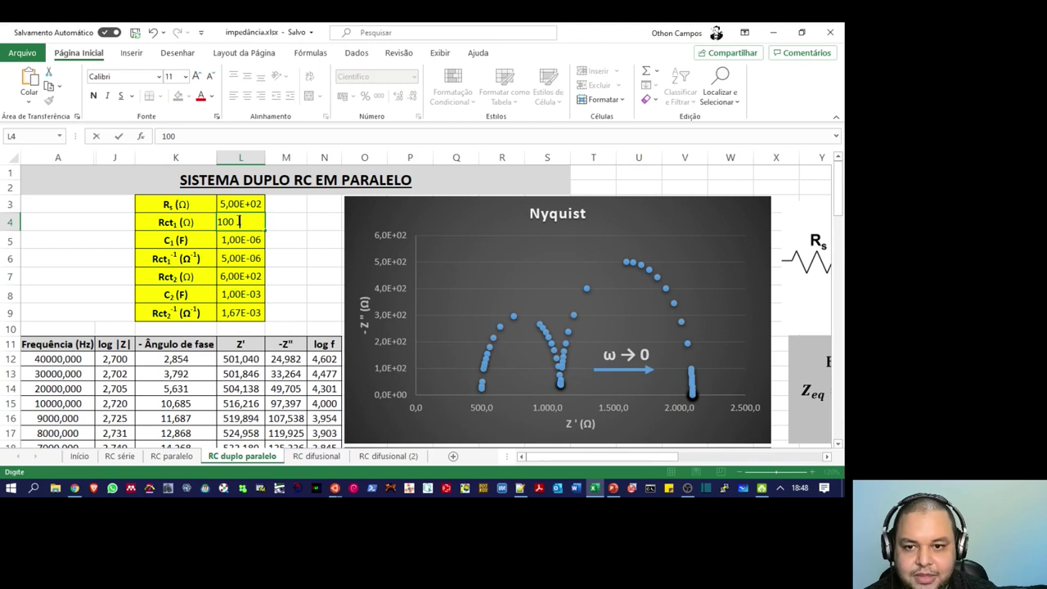
pyautogui.write('0E+0')
pyautogui.press('Return')
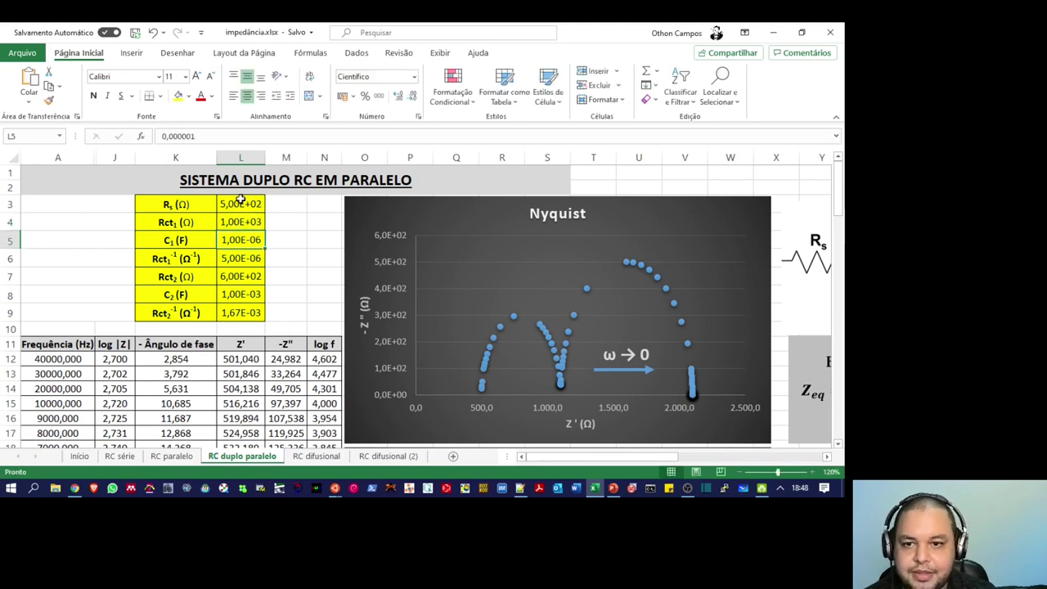
pyautogui.click(240, 202)
pyautogui.write('2')
pyautogui.press('Return')
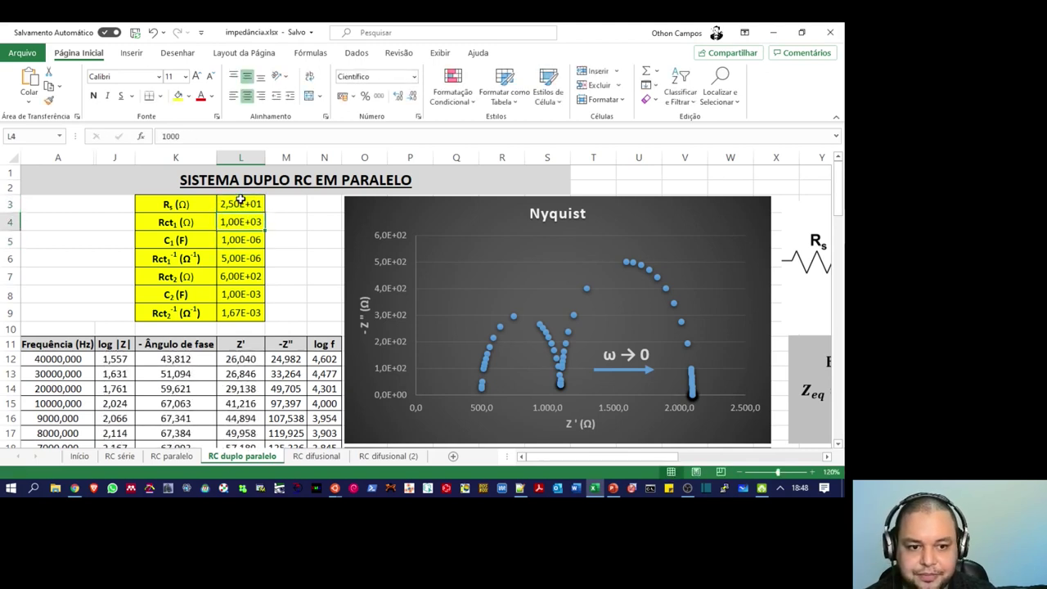
# Set the second charge-transfer resistance Rct2 in L7 to 250 Ω.
pyautogui.click(249, 276)
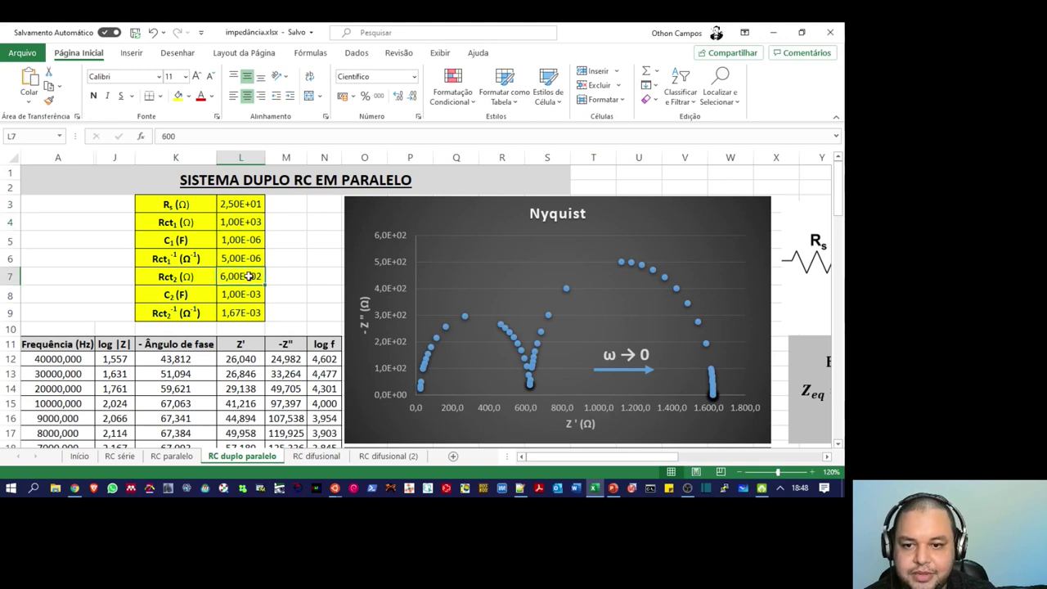
pyautogui.write('250')
pyautogui.press('Return')
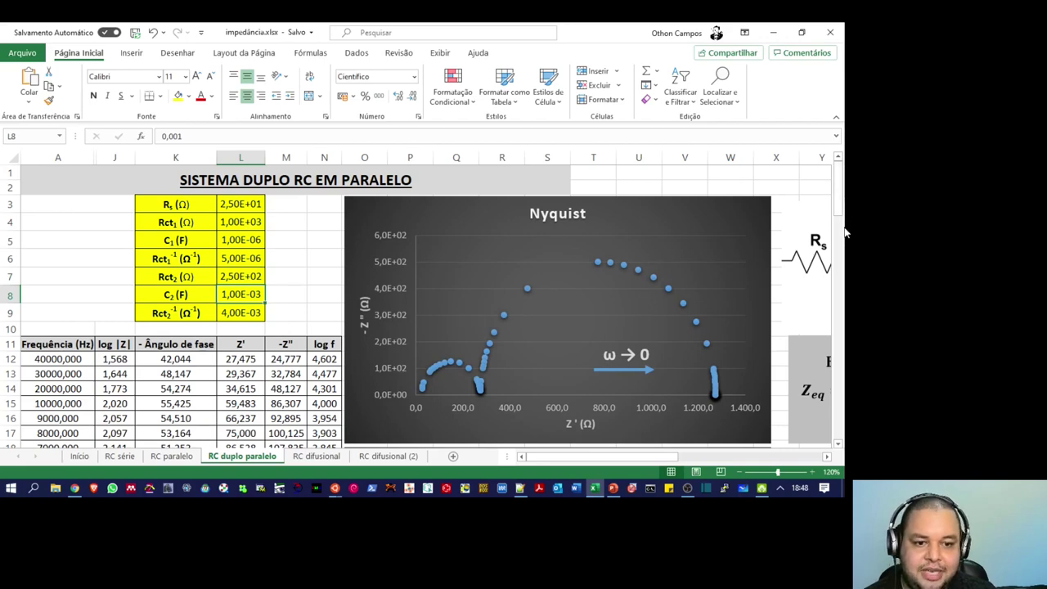
# Set the series resistance Rs in L3 to 250 Ω, with both the Nyquist and Bode plots in view.
pyautogui.click(738, 472)
pyautogui.click(738, 472)
pyautogui.click(739, 471)
pyautogui.click(738, 472)
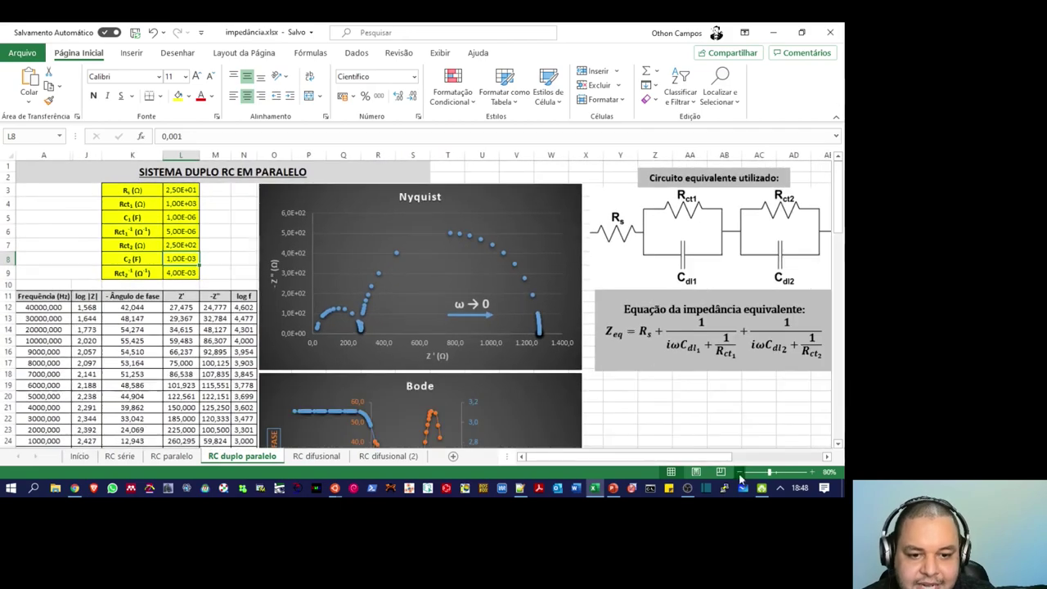
pyautogui.click(738, 472)
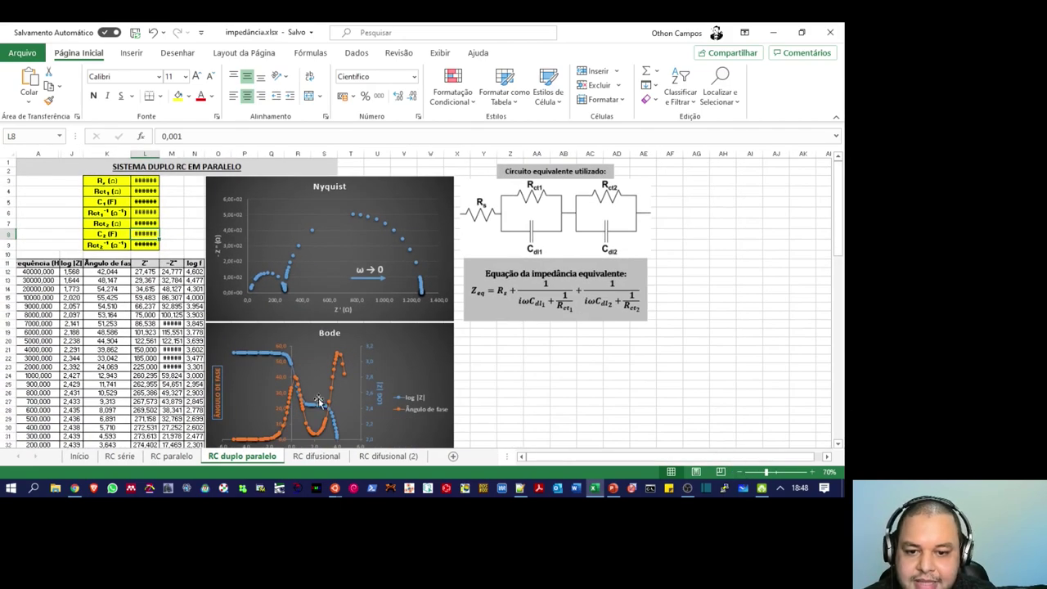
pyautogui.click(386, 360)
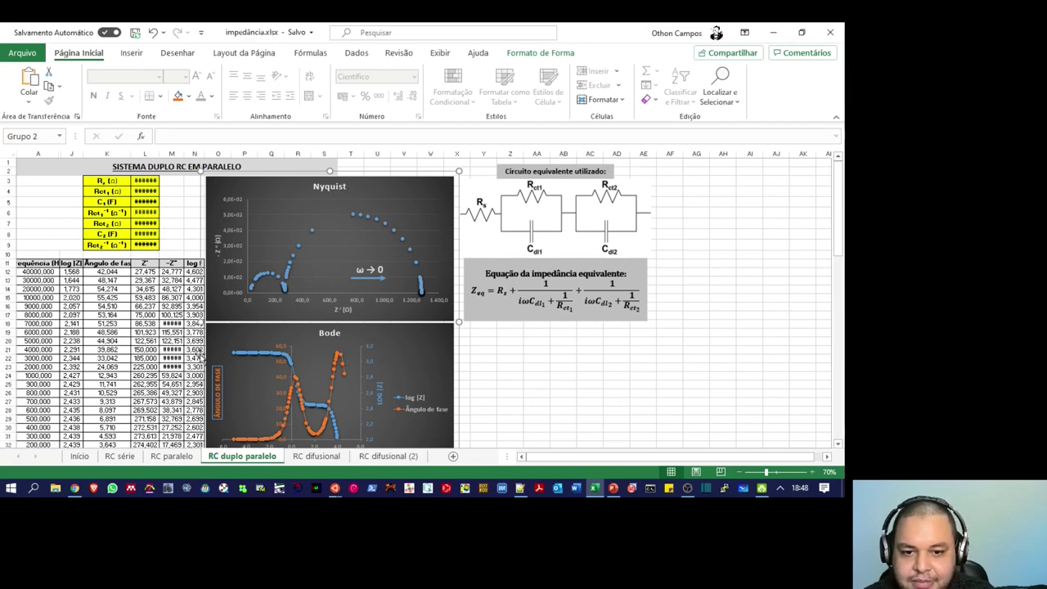
pyautogui.click(145, 180)
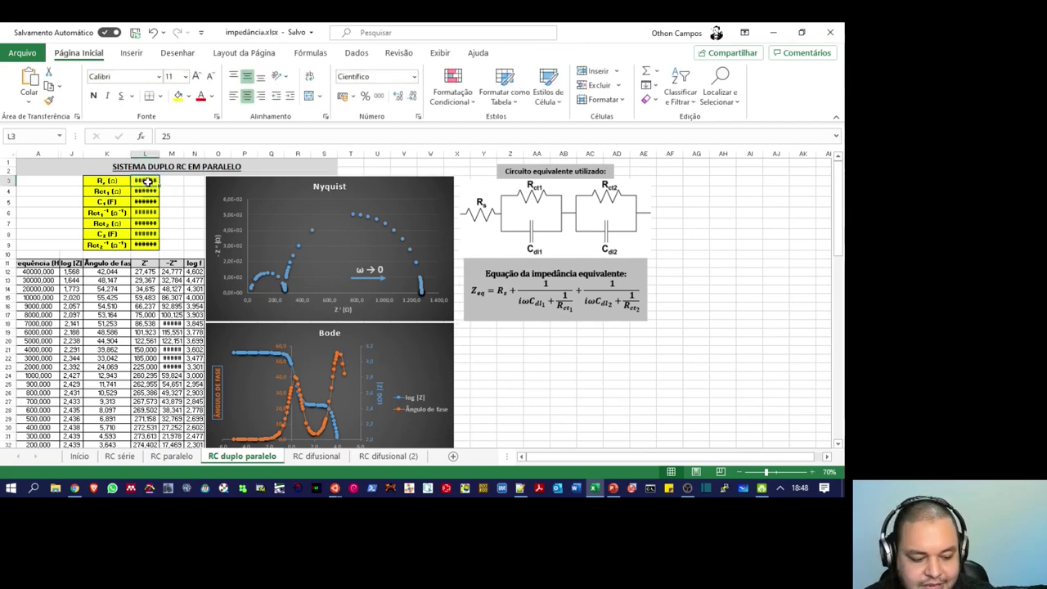
pyautogui.write('250')
pyautogui.press('Return')
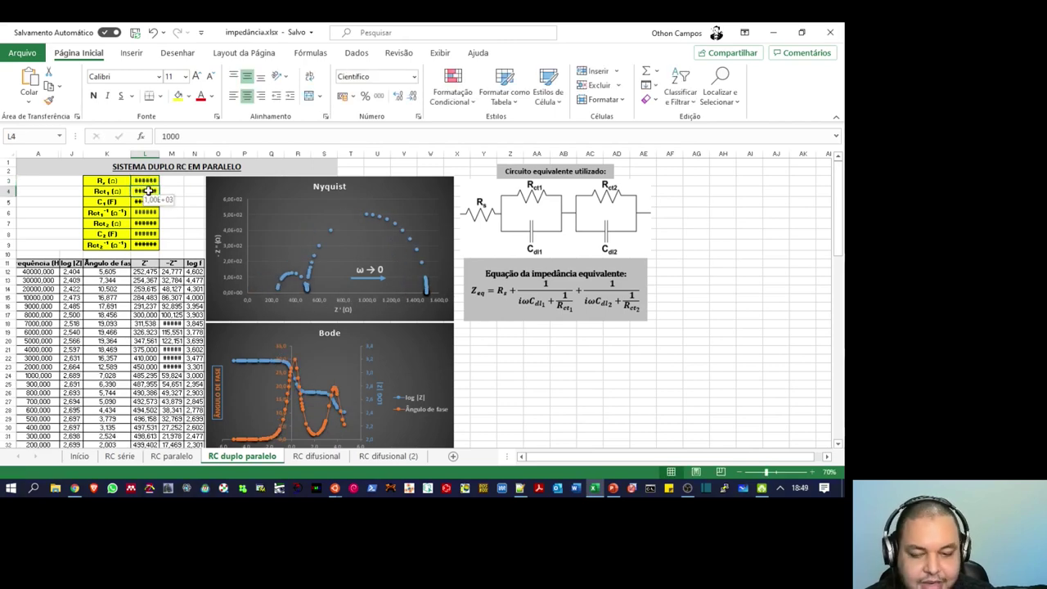
# Set Rct1 in L4 to 500 Ω and the first capacitance C1 in L5 to 1e-2 F.
pyautogui.write('500')
pyautogui.press('Return')
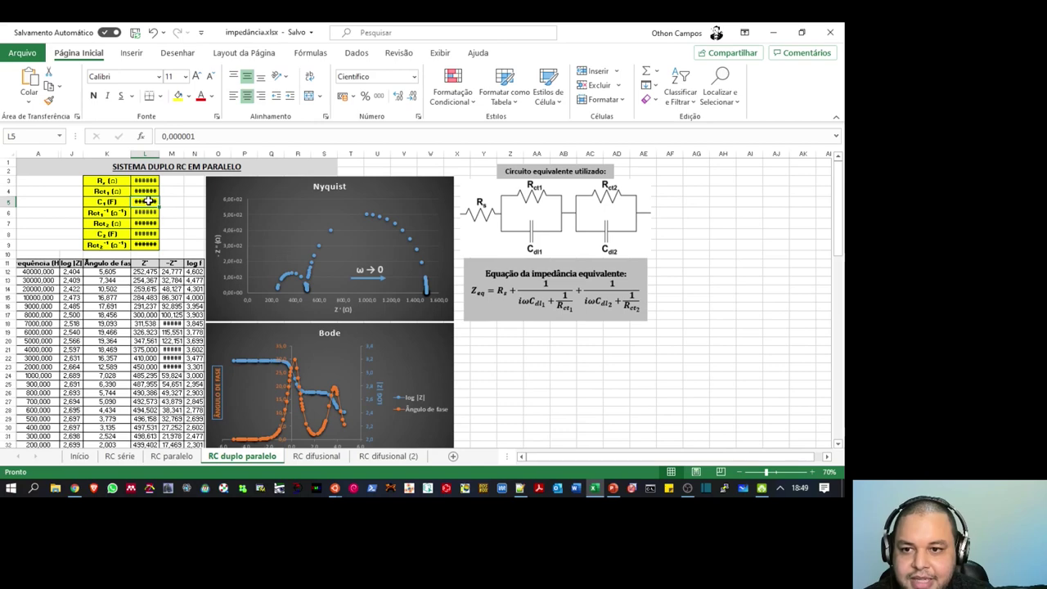
pyautogui.write('1e')
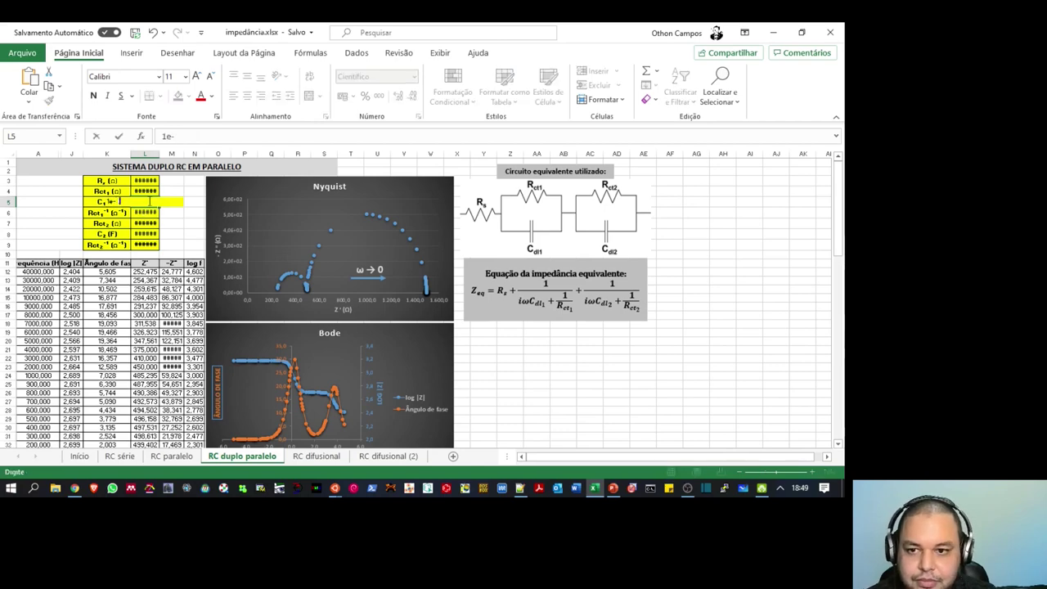
pyautogui.write('-2')
pyautogui.press('Return')
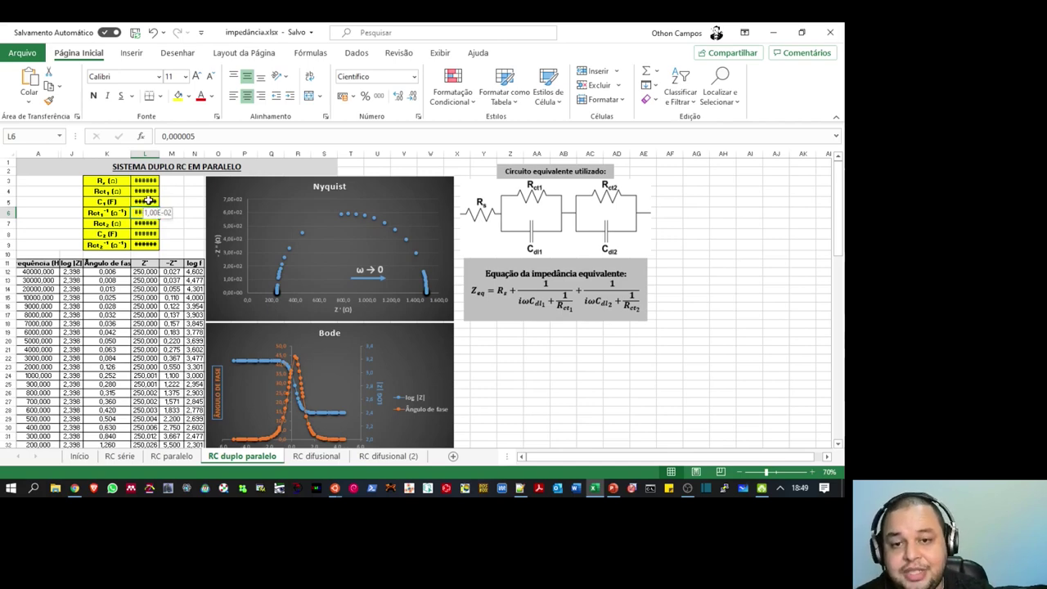
# Undo the trial changes to C1, Rct1 and Rs in the double parallel RC parameters.
pyautogui.press('Up')
pyautogui.press('Up')
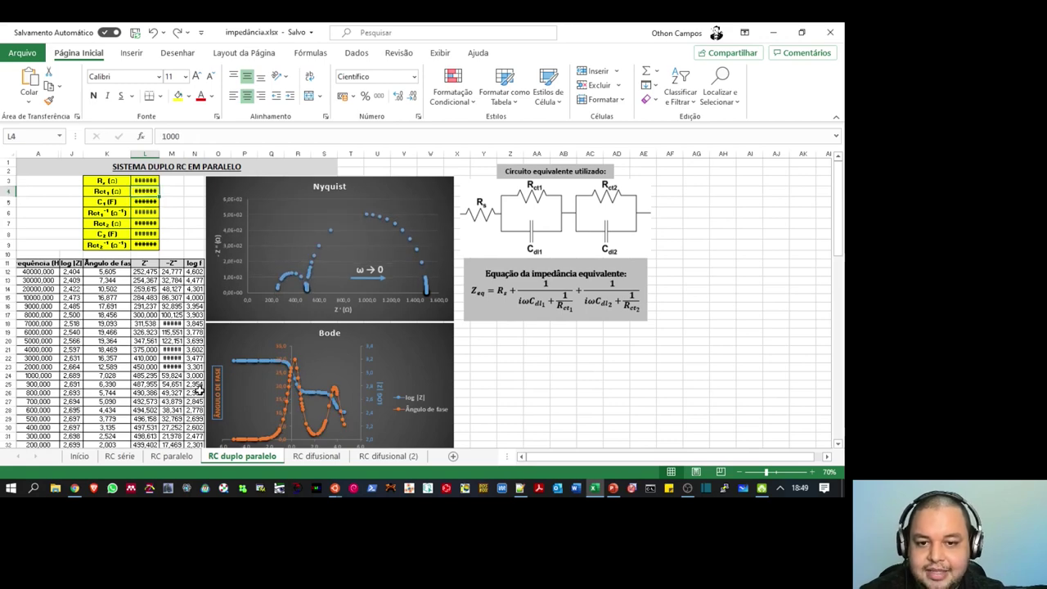
pyautogui.press('Up')
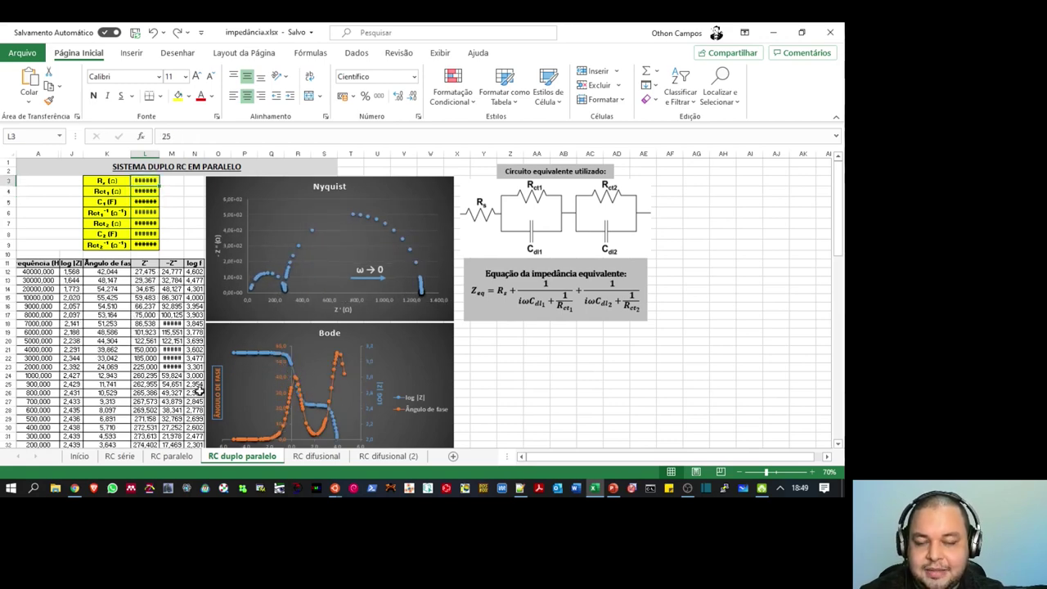
pyautogui.press('Down')
pyautogui.press('Down')
pyautogui.press('Down')
pyautogui.press('Down')
pyautogui.press('Down')
pyautogui.scroll(2, 199, 392)
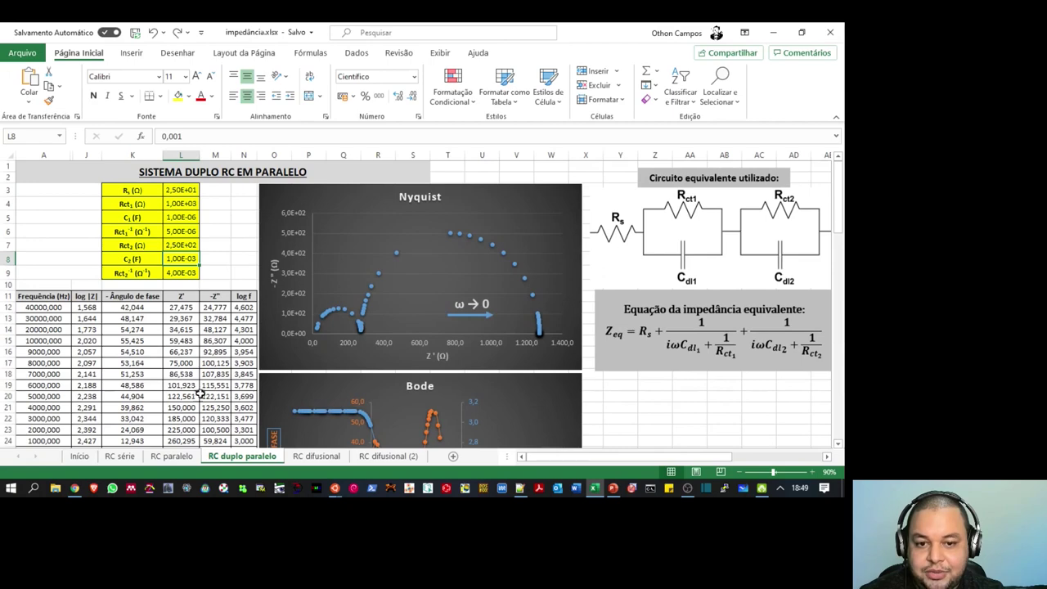
pyautogui.scroll(1, 208, 331)
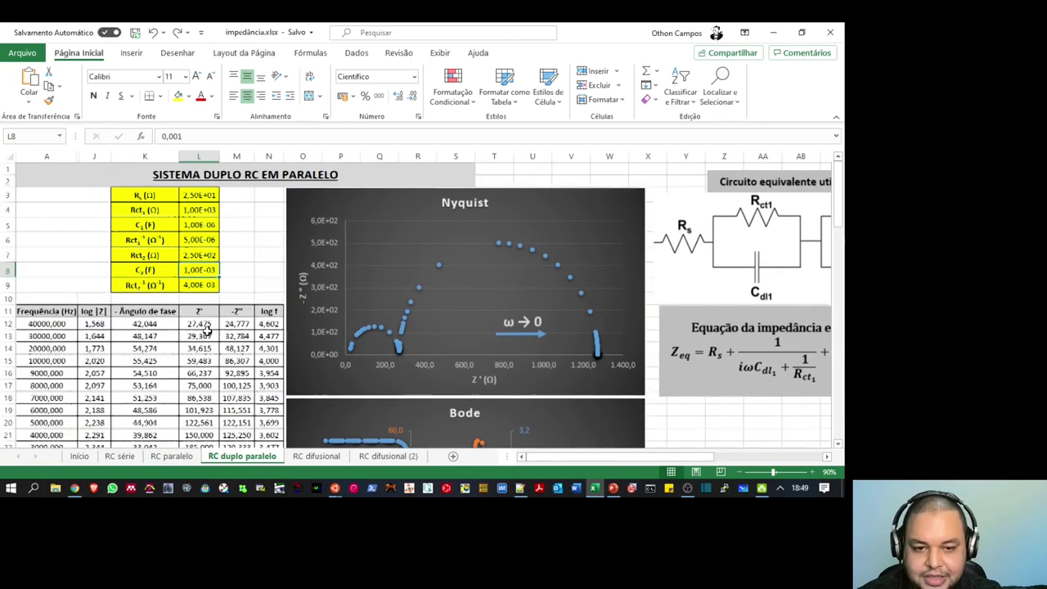
pyautogui.scroll(2, 208, 331)
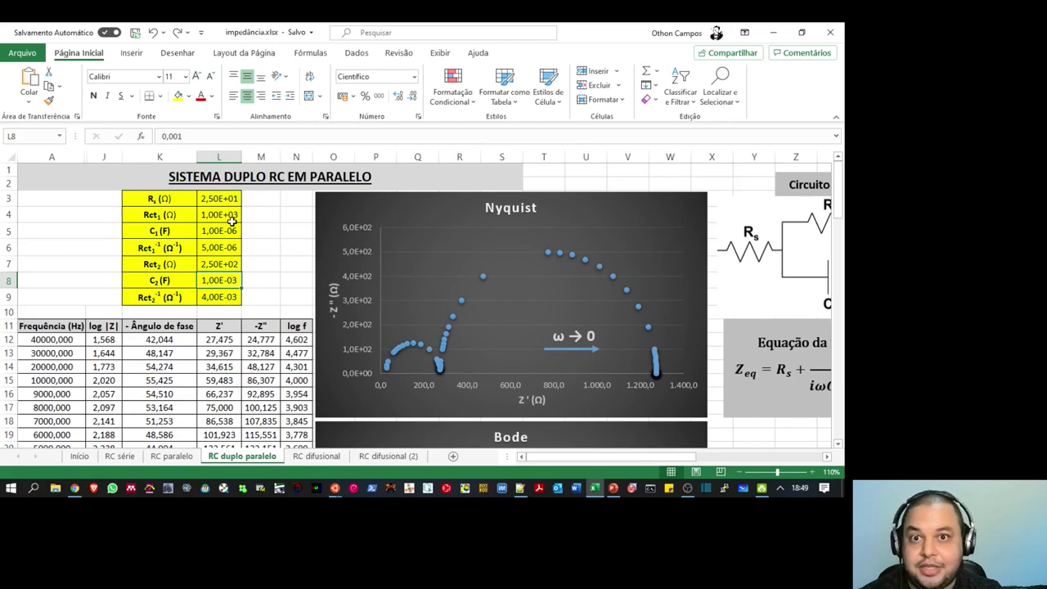
# Switch to the PowerPoint lesson presentation and show slide 22, which introduces Desmos.
pyautogui.click(842, 30)
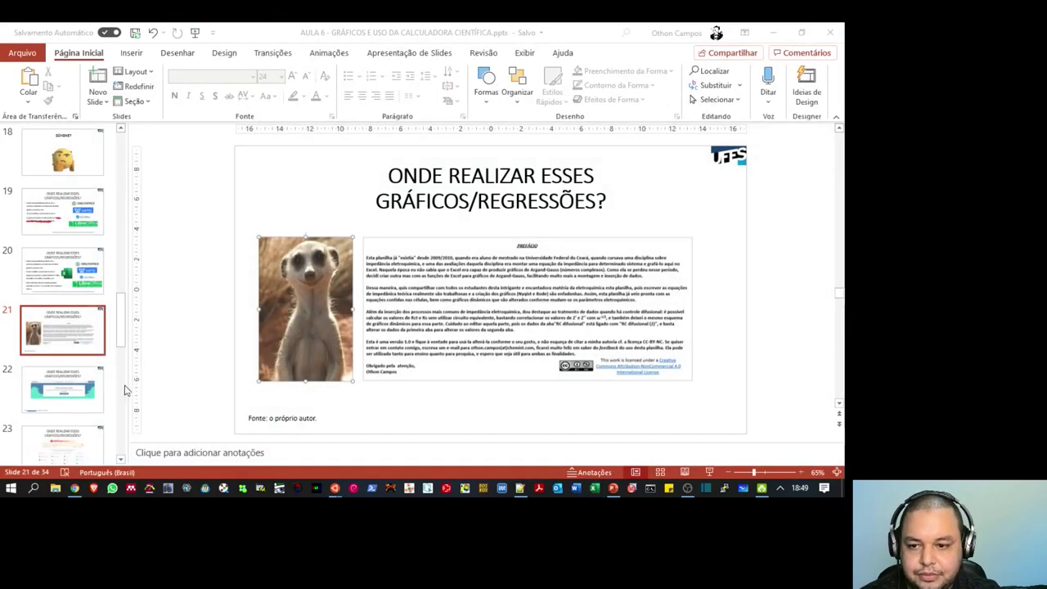
pyautogui.click(59, 390)
pyautogui.click(59, 390)
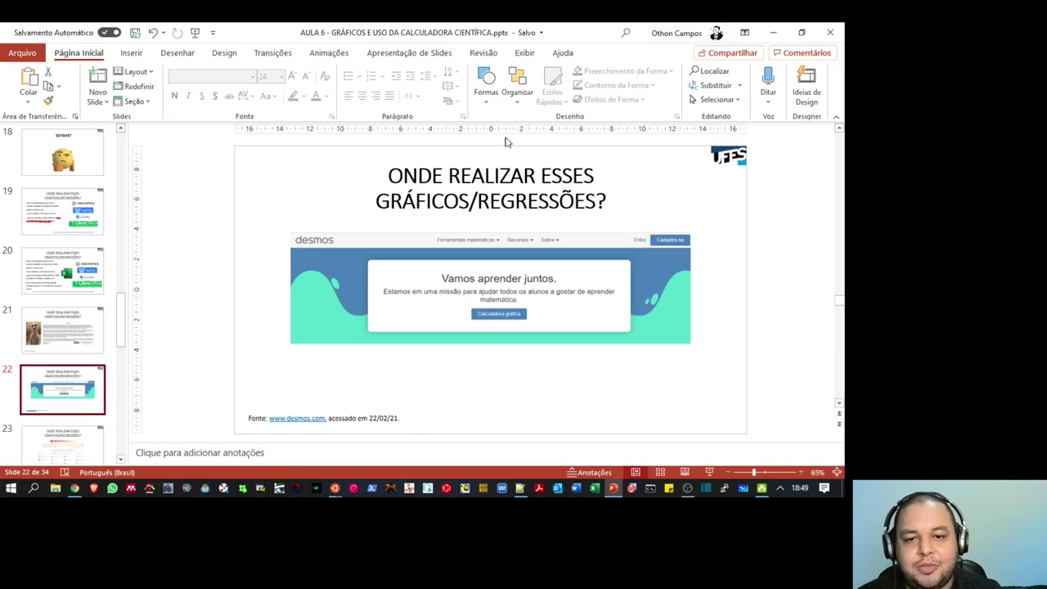
# Switch to Chrome, load desmos.com in a new tab and open its graphing calculator.
pyautogui.click(81, 493)
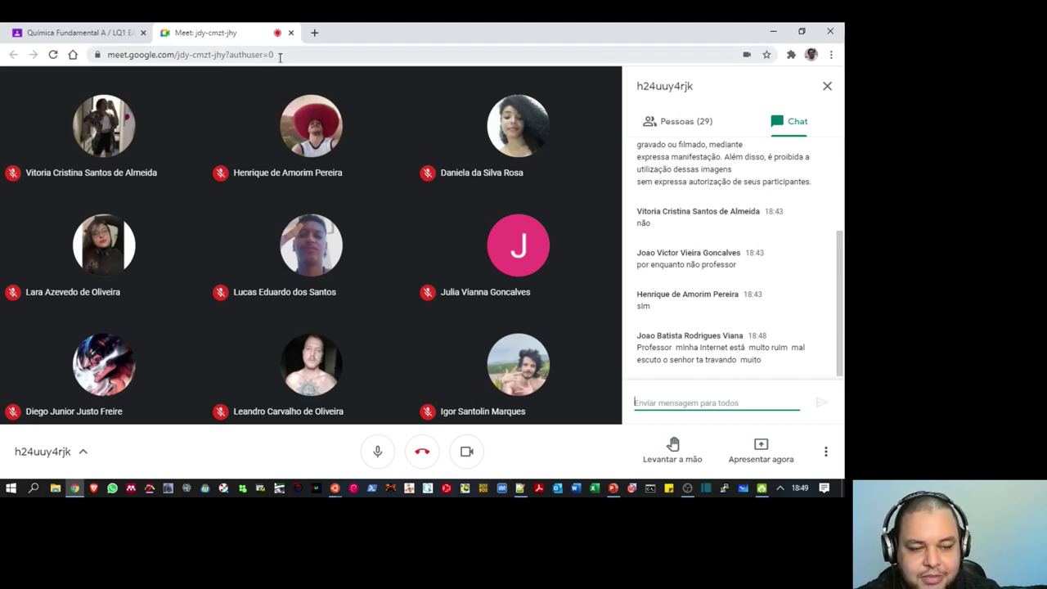
pyautogui.click(315, 33)
pyautogui.write('desmos.com')
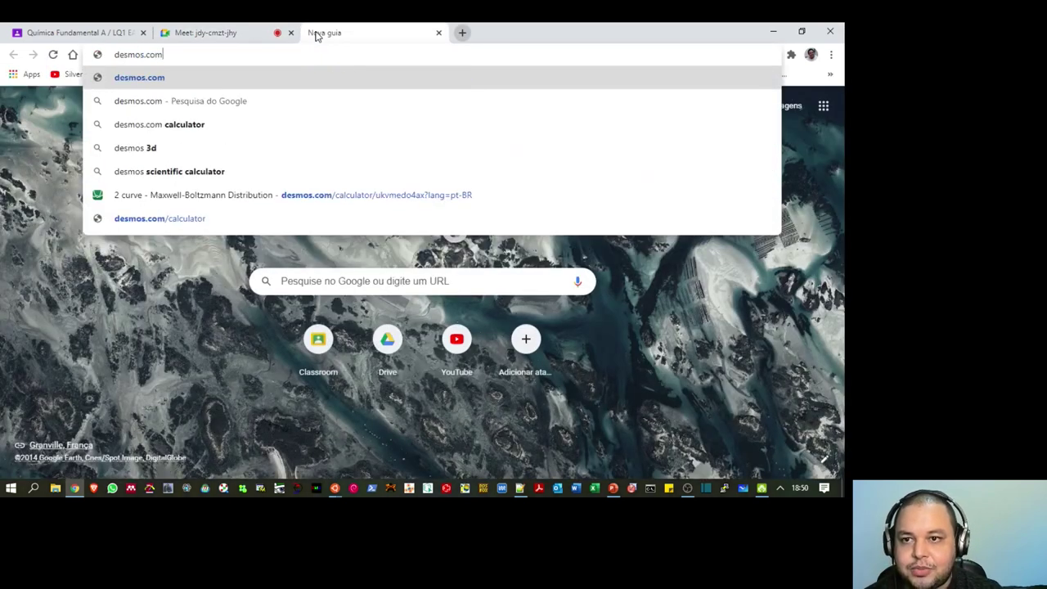
pyautogui.press('Return')
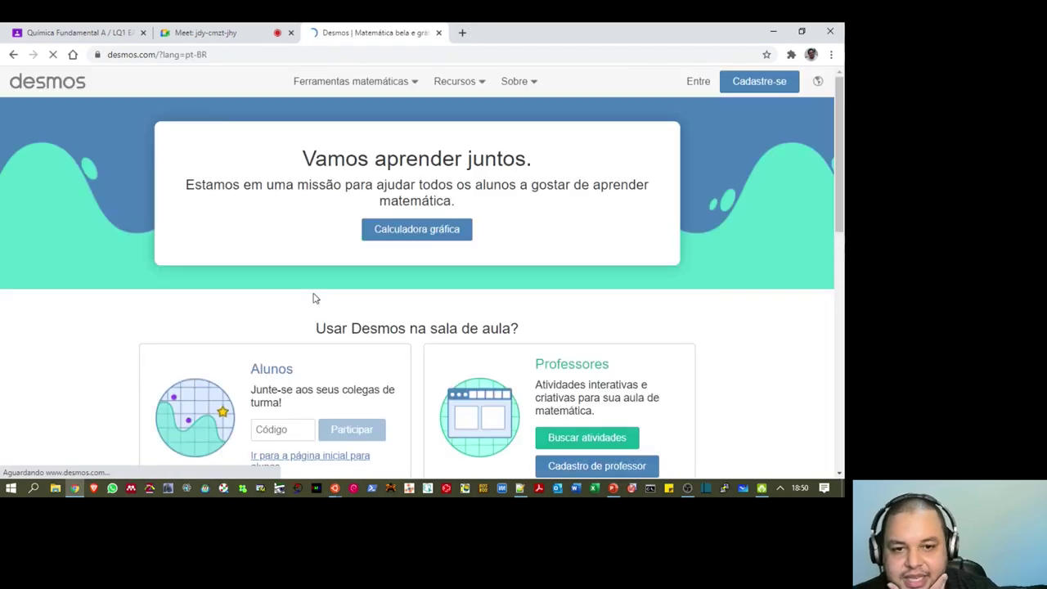
pyautogui.click(431, 230)
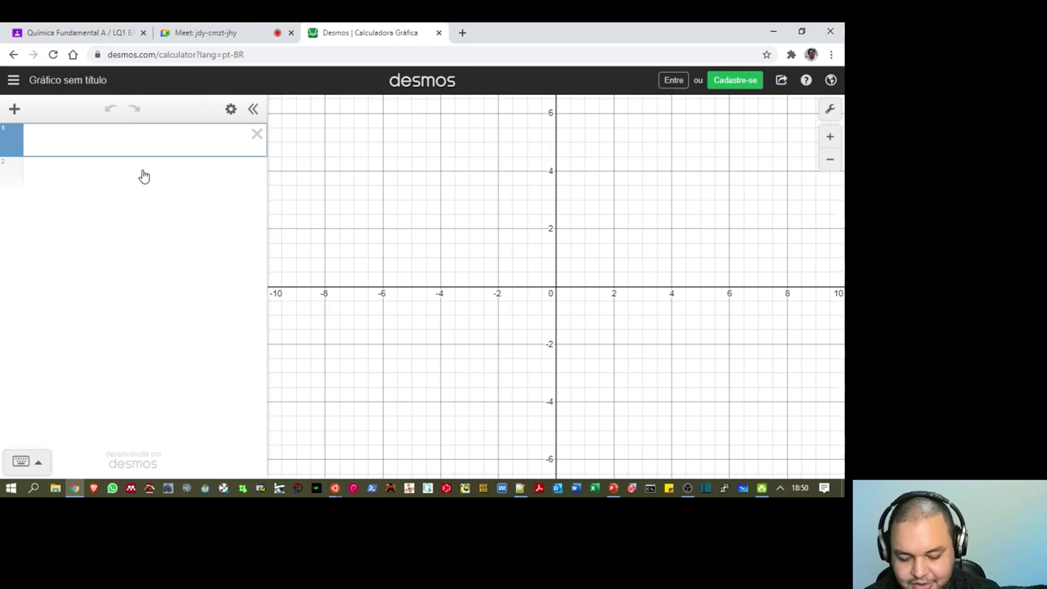
# Graph the line y = x as the first expression.
pyautogui.write('y = ')
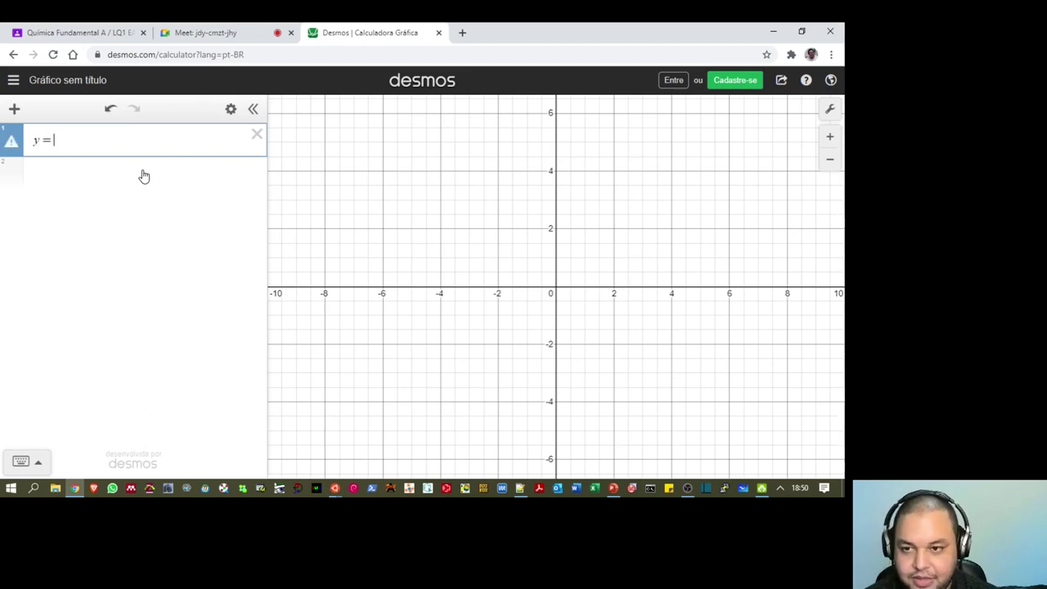
pyautogui.write('x')
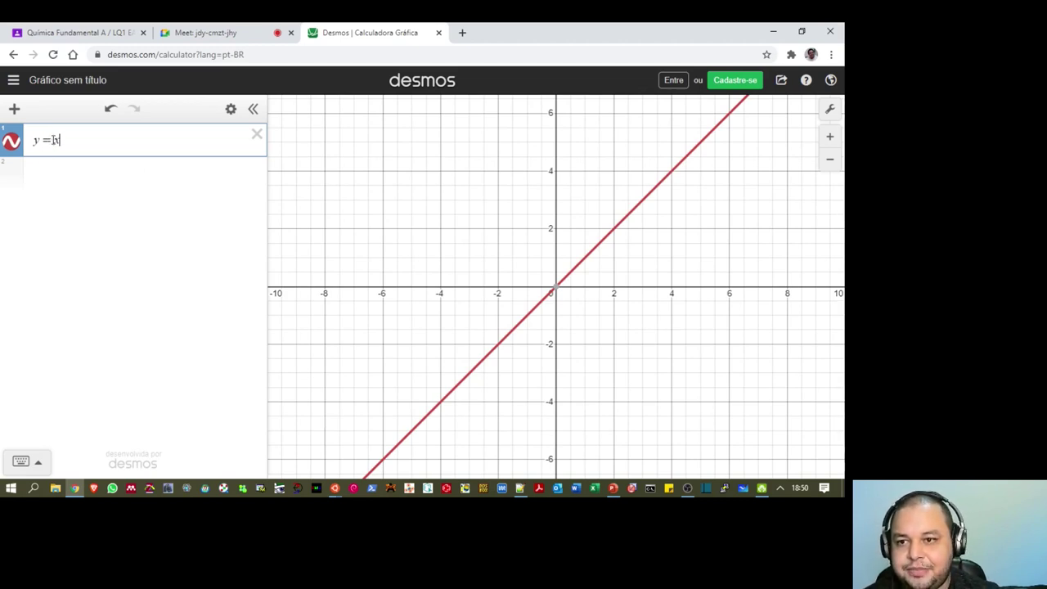
pyautogui.moveTo(556, 293)
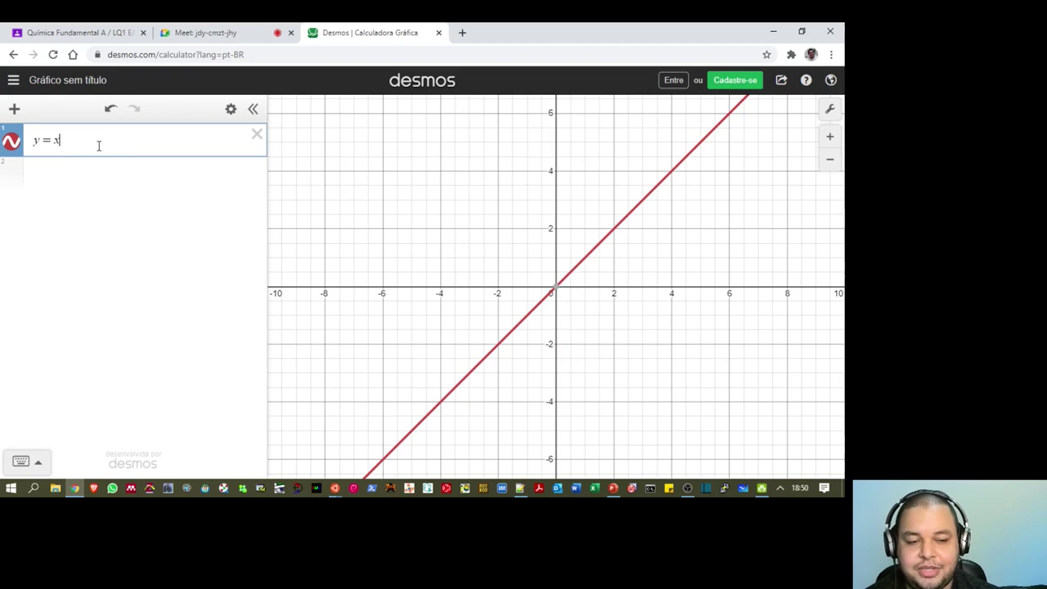
# Change the first expression to the parabola y = x² and show more of its upper part.
pyautogui.press('BackSpace')
pyautogui.write('x')
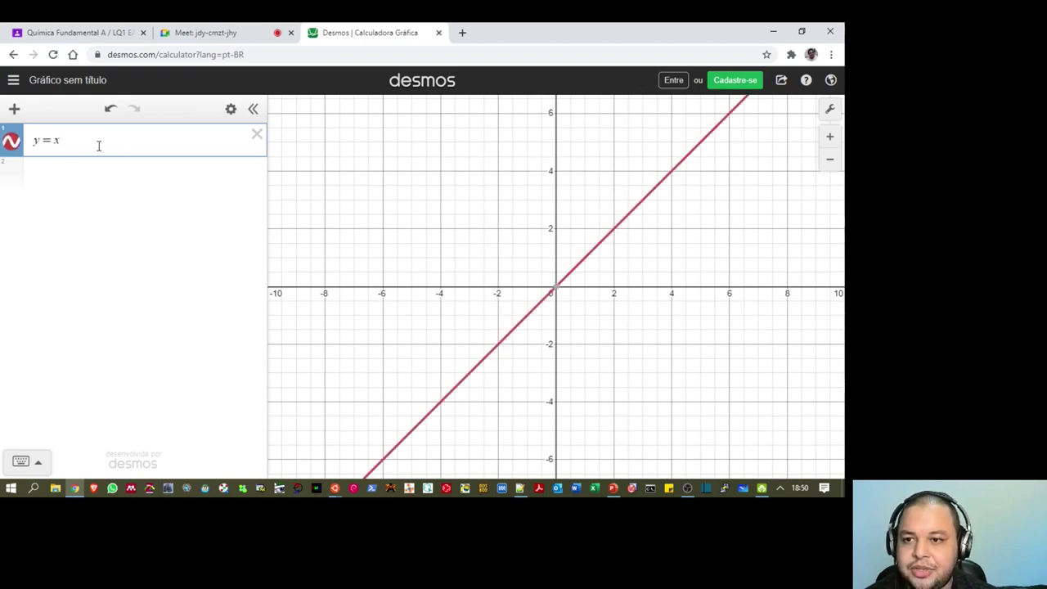
pyautogui.write('^')
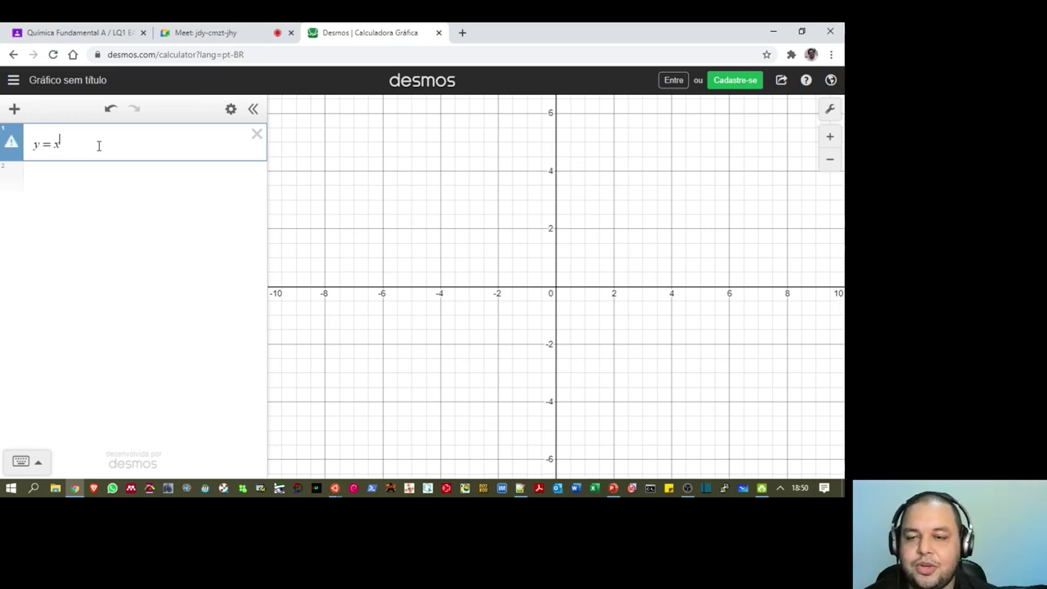
pyautogui.write('2')
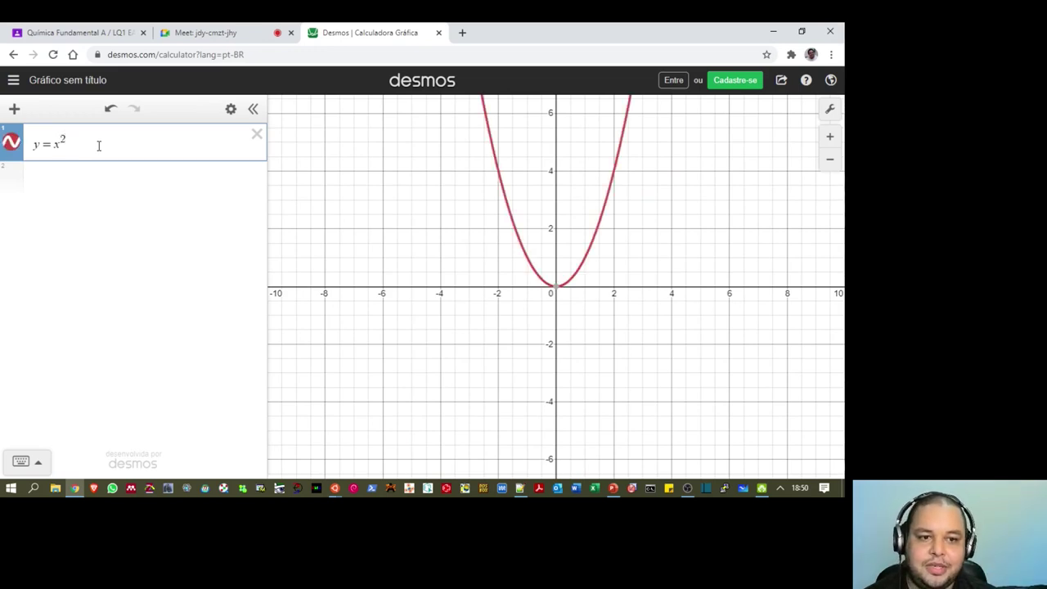
pyautogui.moveTo(406, 159); pyautogui.dragTo(407, 323)
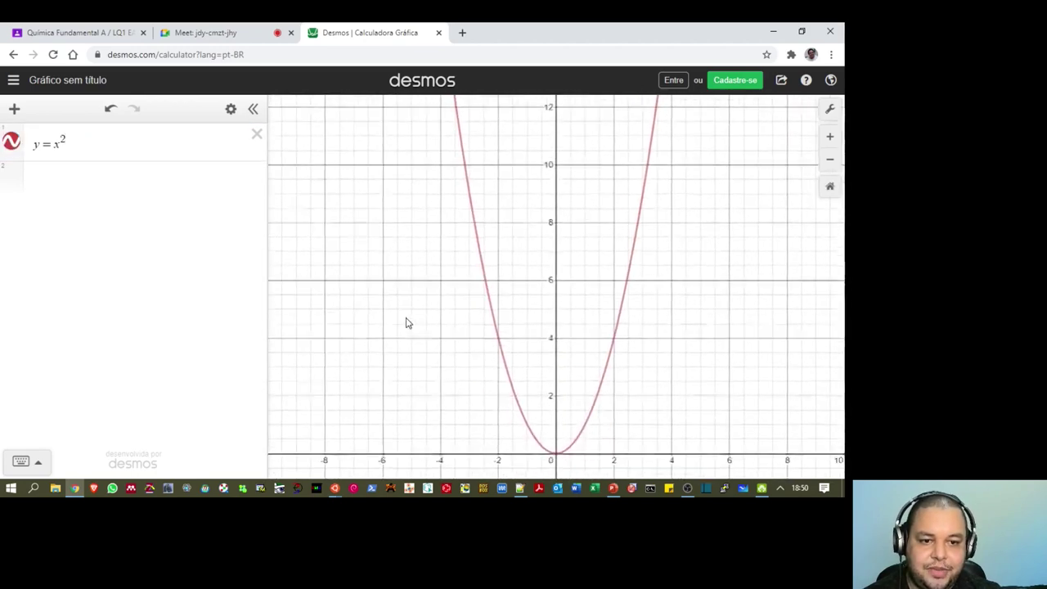